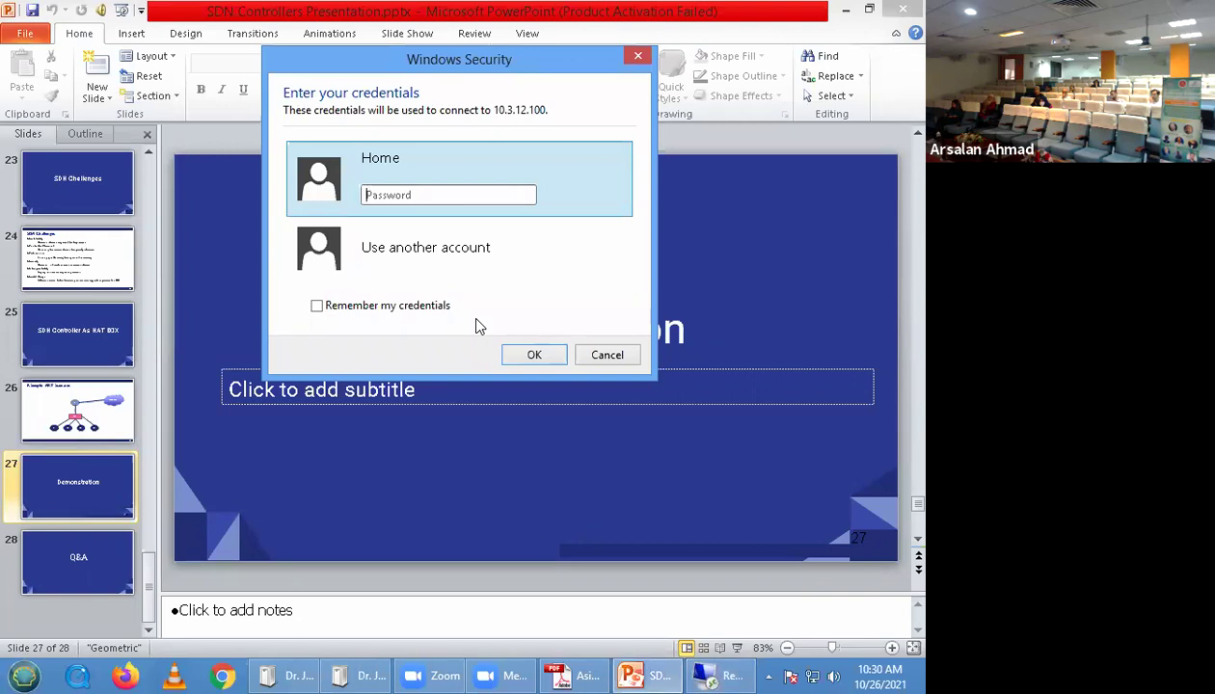
# Sign in to the remote computer 10.3.12.100 by entering the account password.
pyautogui.write('•••••')
pyautogui.press('Return')
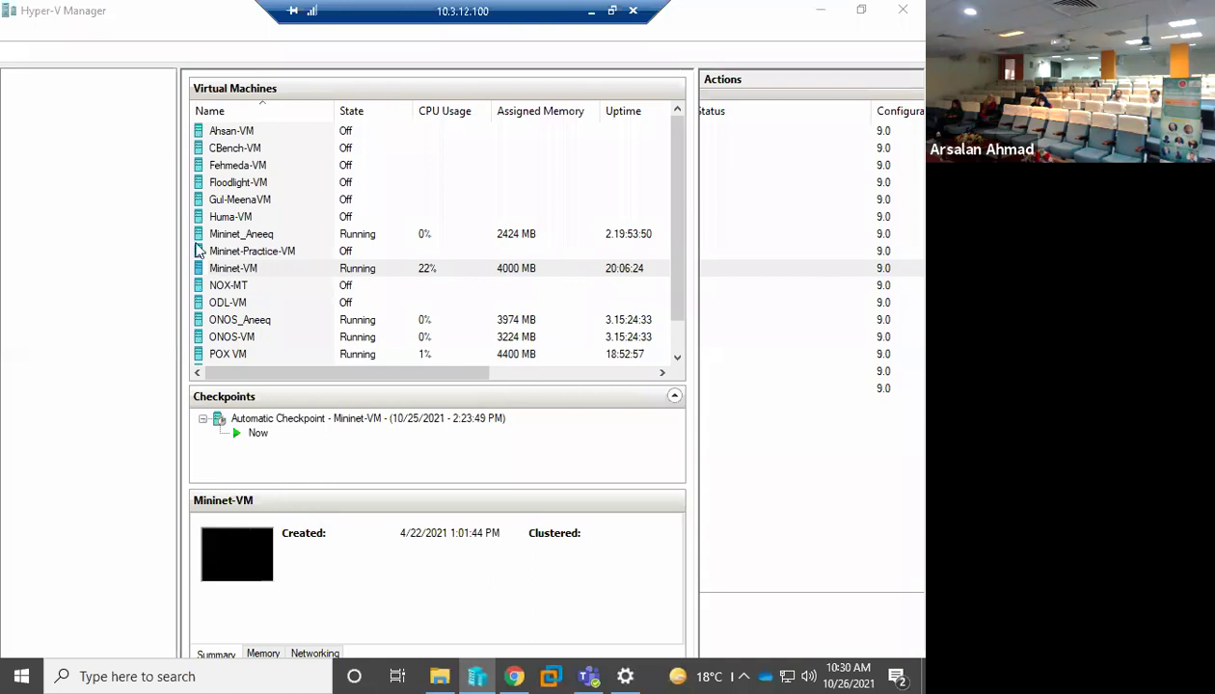
# Try to open a connection to the Mininet-VM virtual machine, and close its connection window.
pyautogui.doubleClick(246, 268)
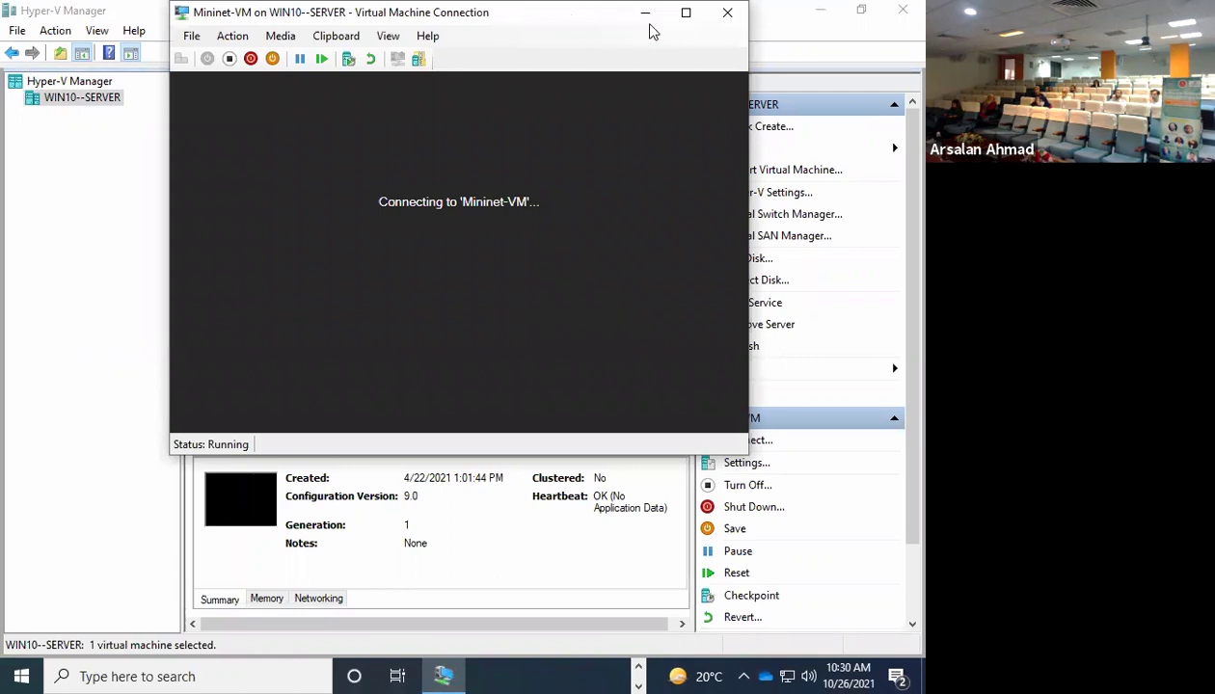
pyautogui.click(728, 16)
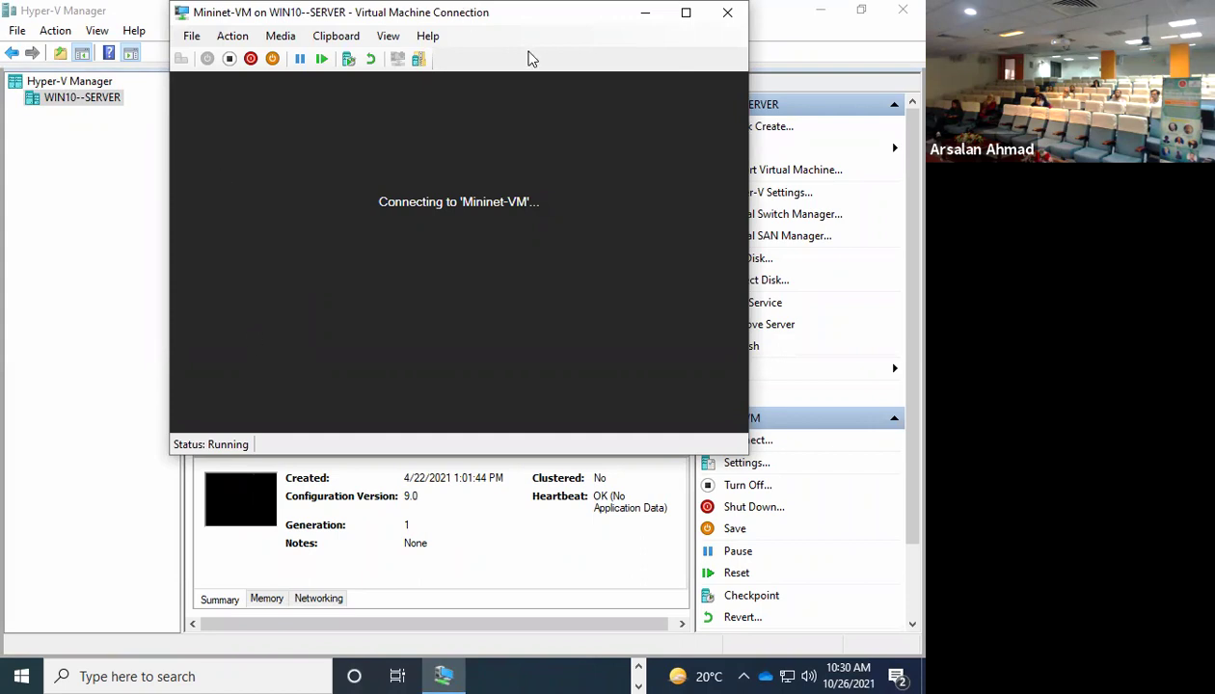
pyautogui.moveTo(558, 113); pyautogui.dragTo(569, 75)
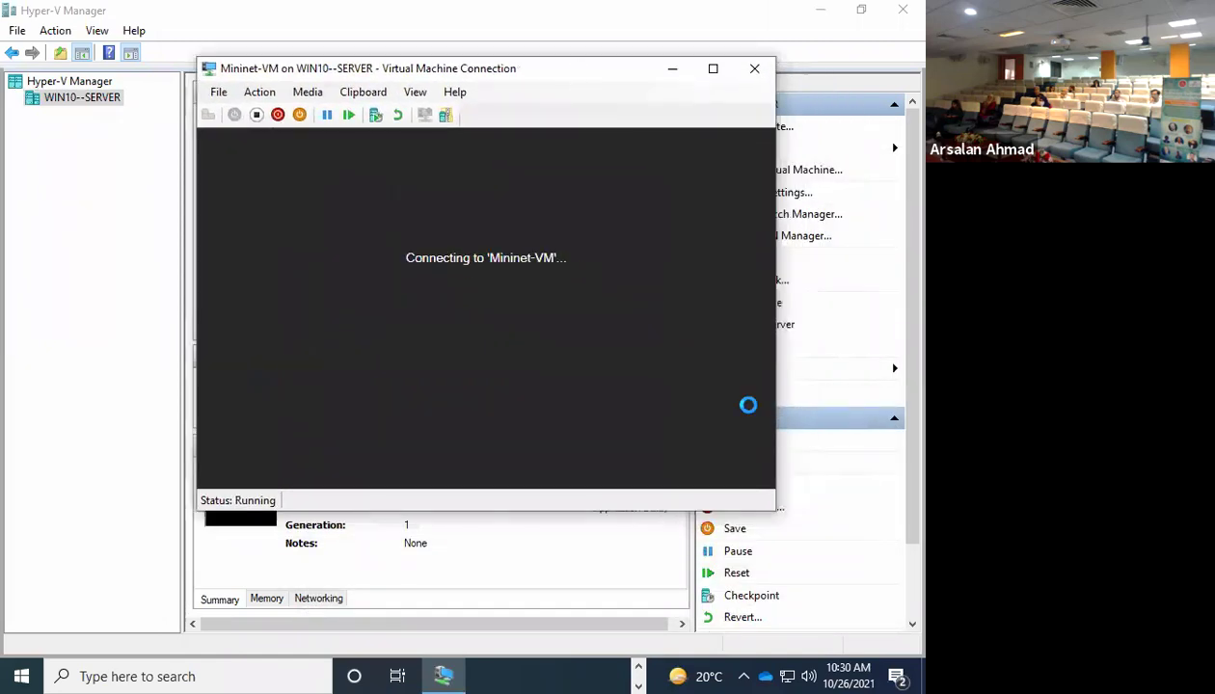
pyautogui.click(637, 668)
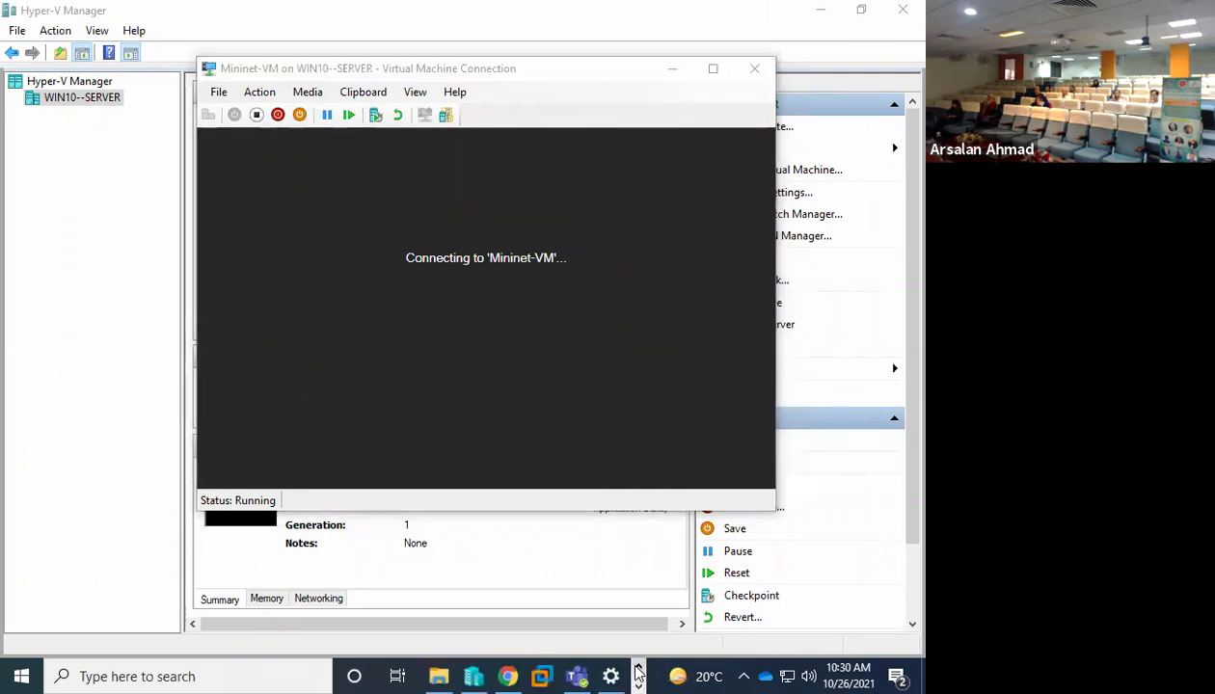
pyautogui.moveTo(447, 74); pyautogui.dragTo(359, 70)
pyautogui.click(665, 64)
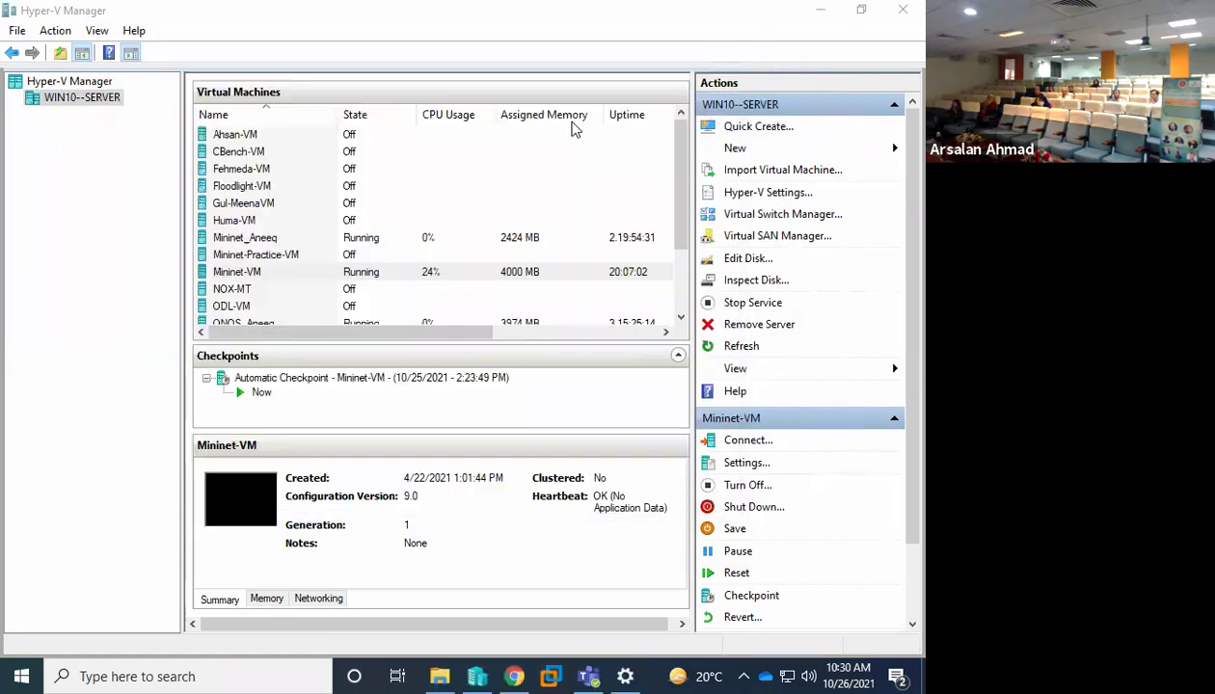
# Check the server's CPU and memory performance in Task Manager, and close it.
pyautogui.click(628, 676)
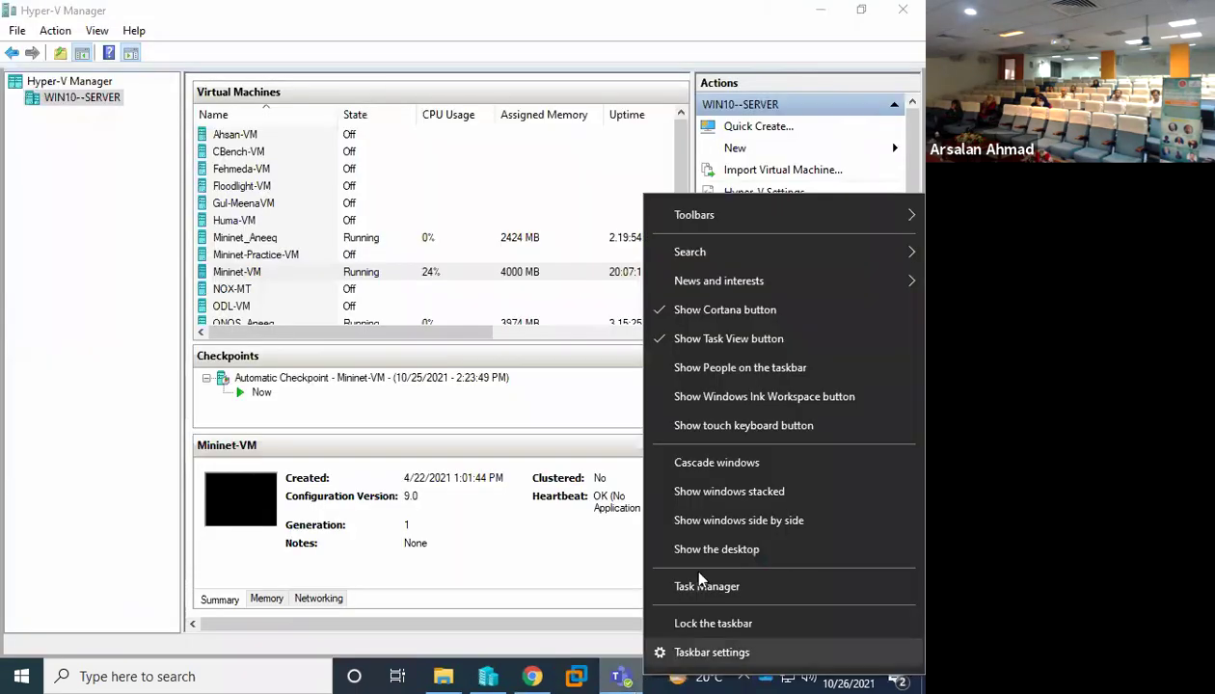
pyautogui.rightClick(664, 672)
pyautogui.click(714, 587)
pyautogui.rightClick(572, 676)
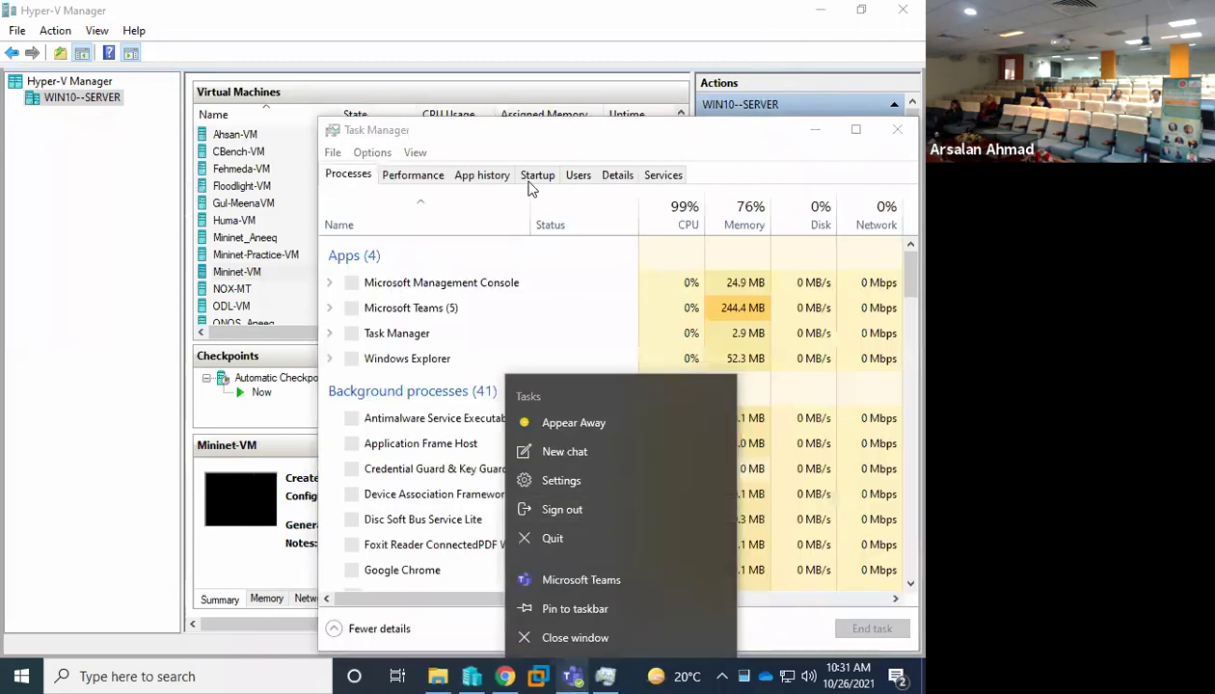
pyautogui.click(414, 177)
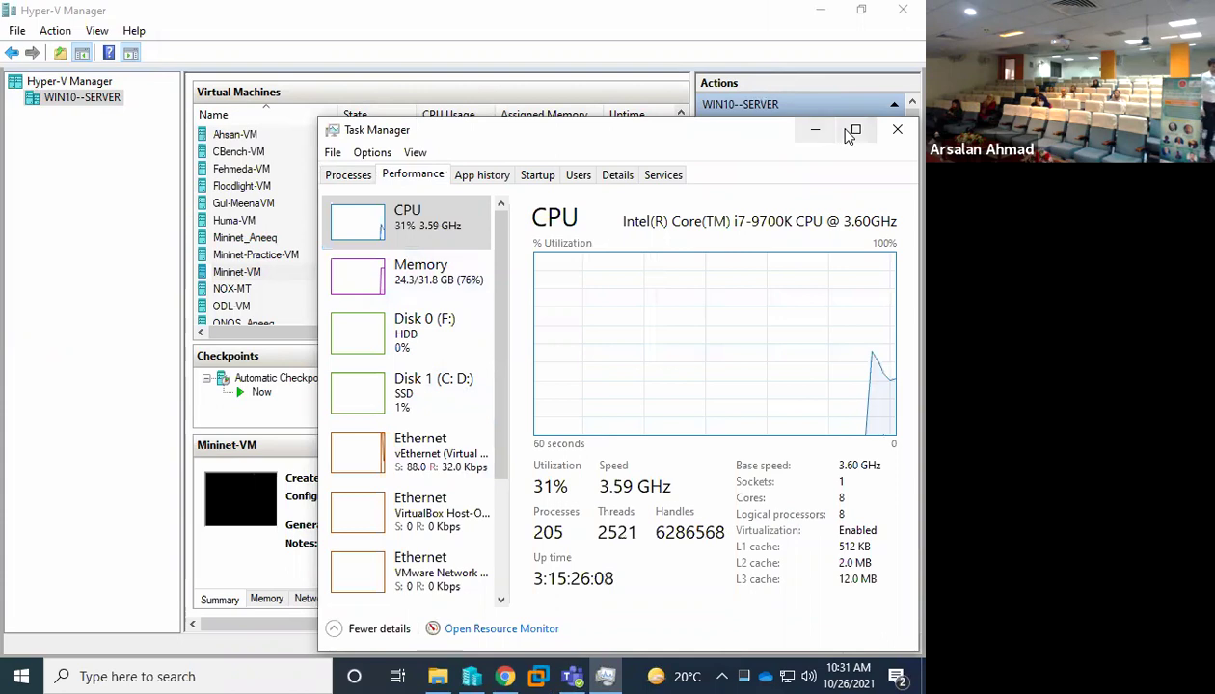
pyautogui.click(897, 129)
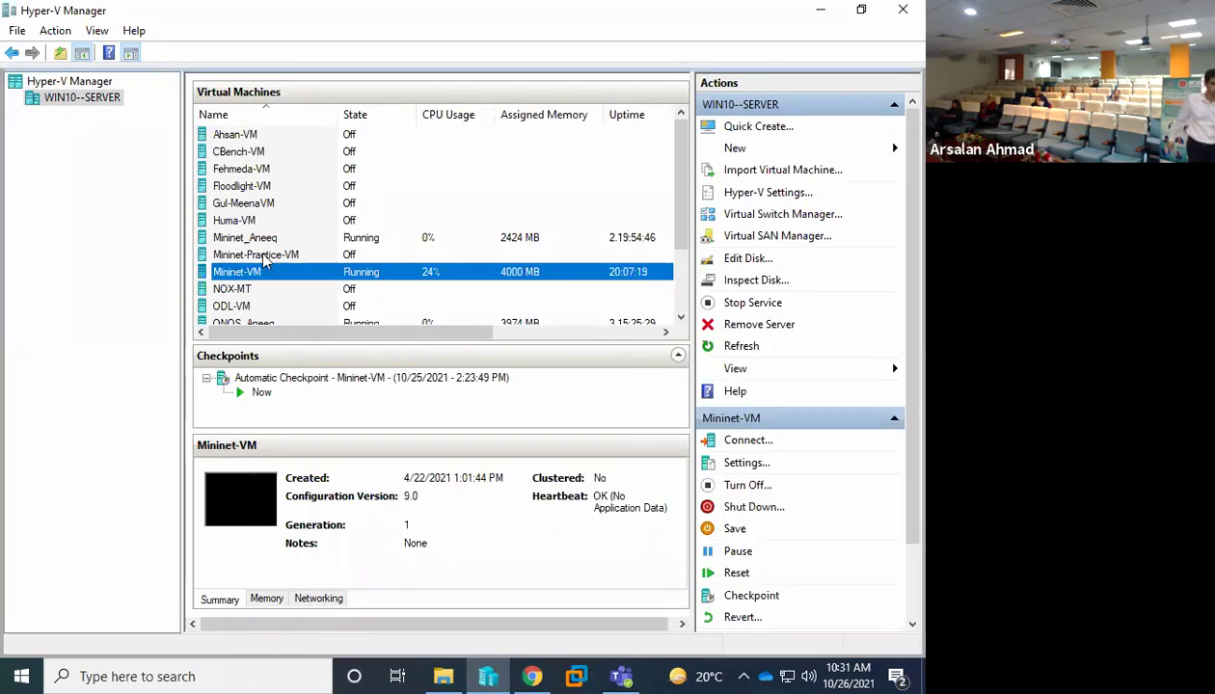
# Retry connecting to Mininet-VM from the virtual machine list, and close the connection window again.
pyautogui.scroll(-2, 260, 248)
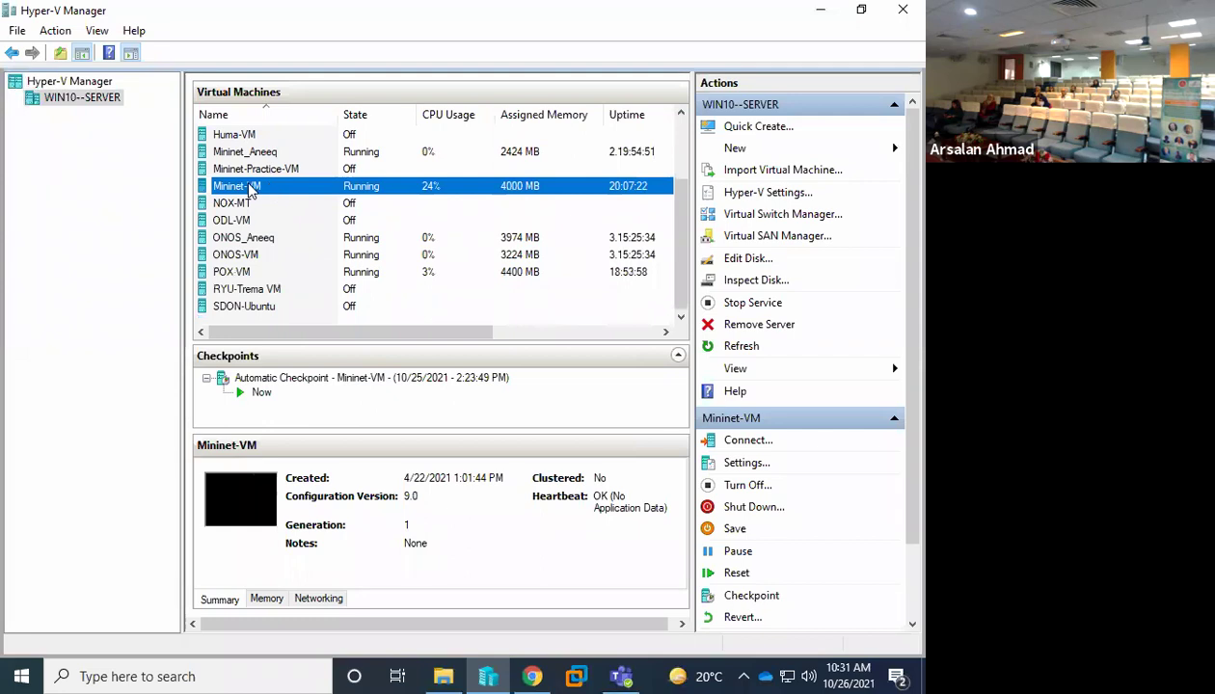
pyautogui.click(248, 188)
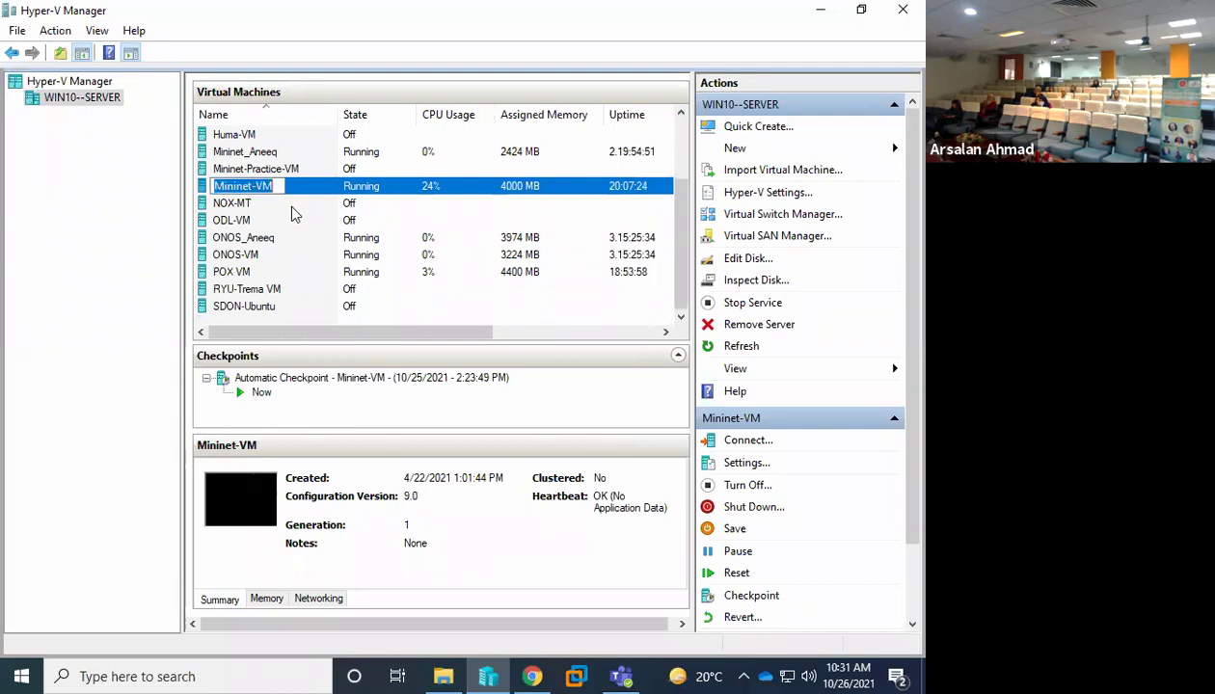
pyautogui.click(280, 216)
pyautogui.click(273, 189)
pyautogui.rightClick(273, 189)
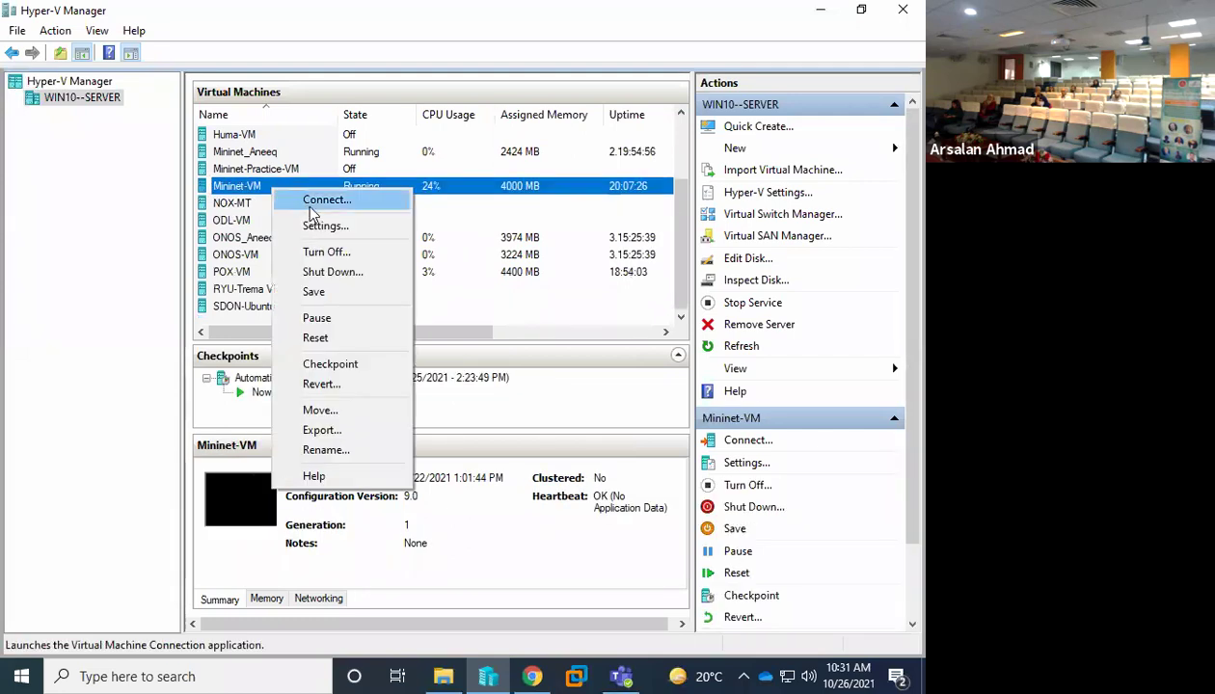
pyautogui.click(317, 202)
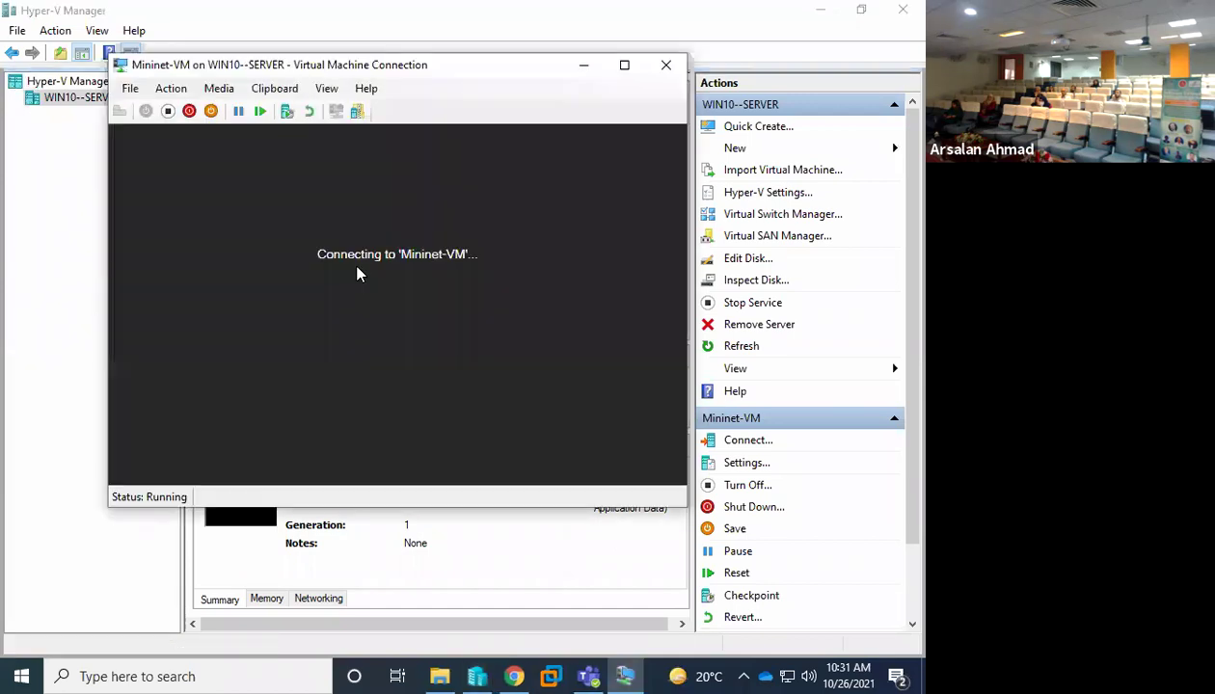
pyautogui.click(670, 67)
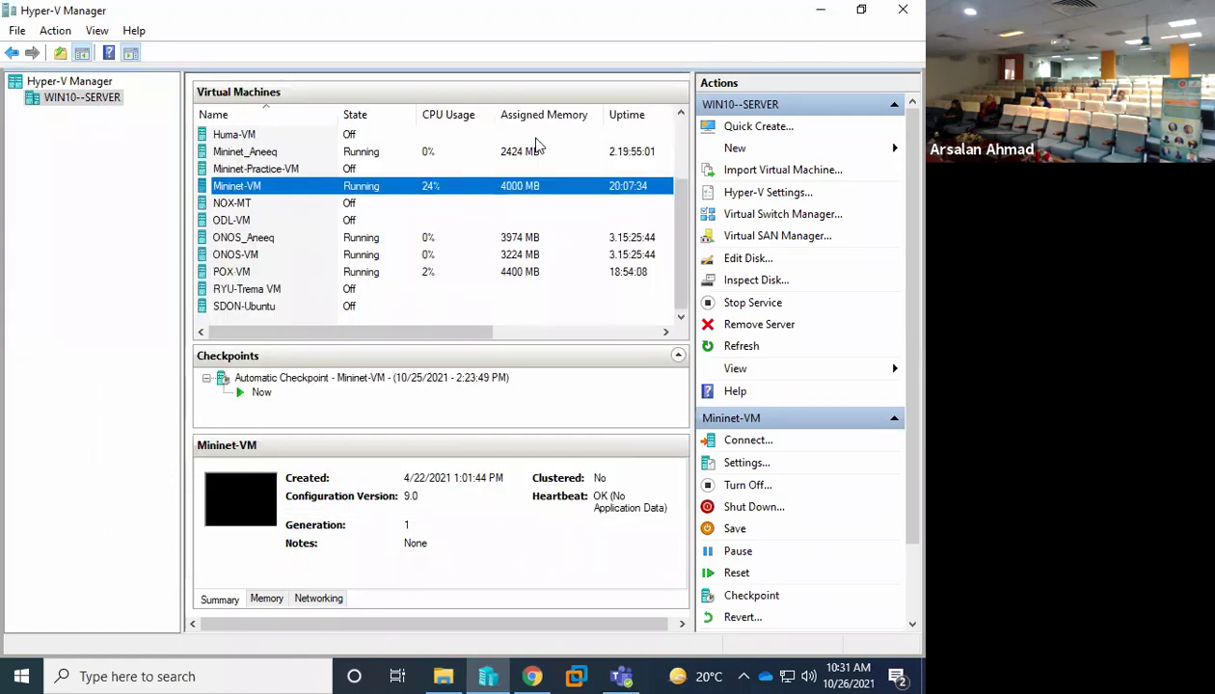
# Reset the Mininet-VM virtual machine and confirm the reset.
pyautogui.rightClick(397, 191)
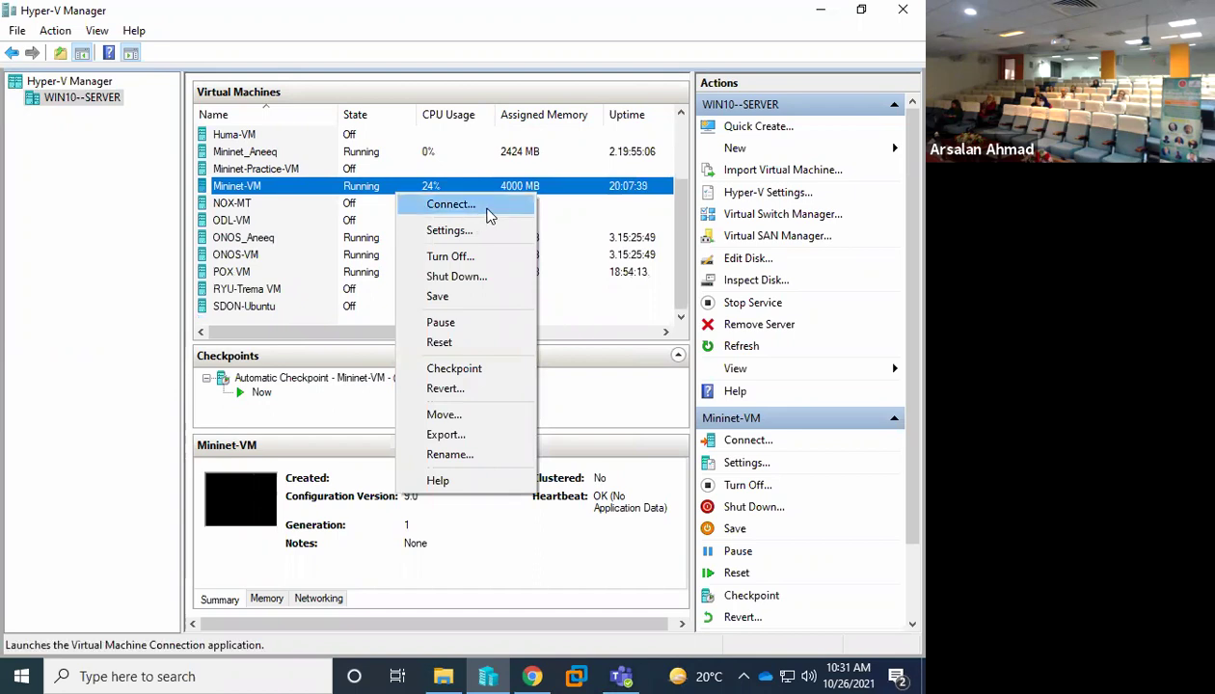
pyautogui.click(464, 343)
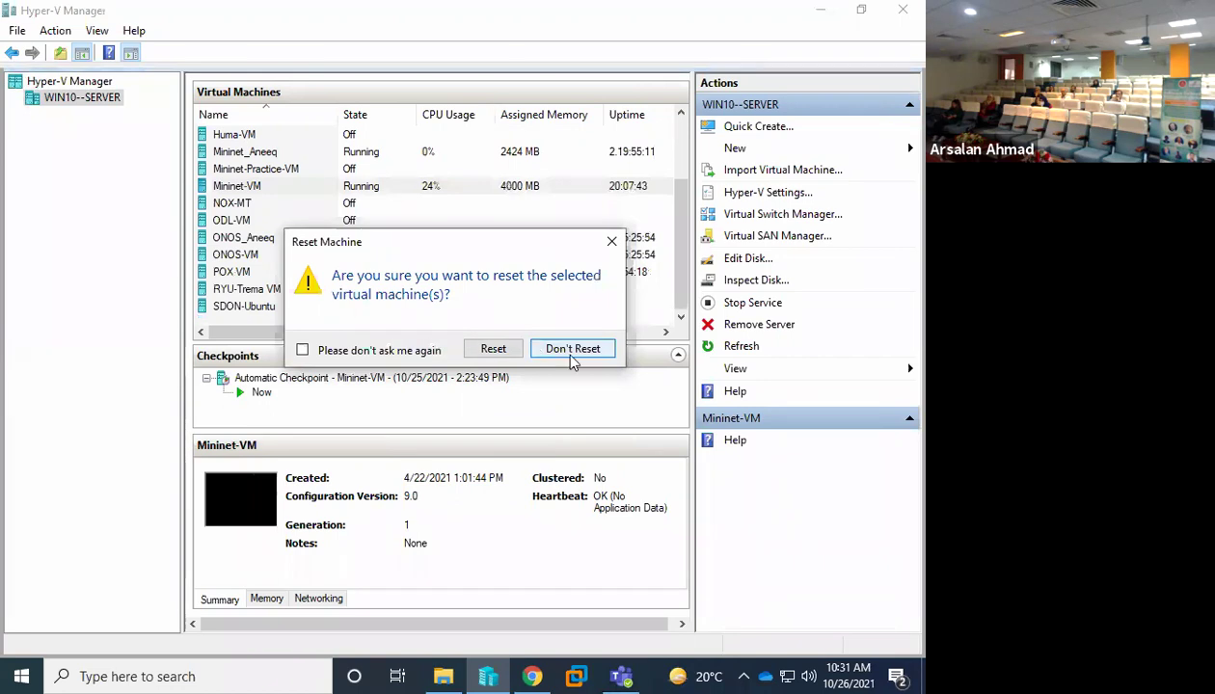
pyautogui.click(493, 349)
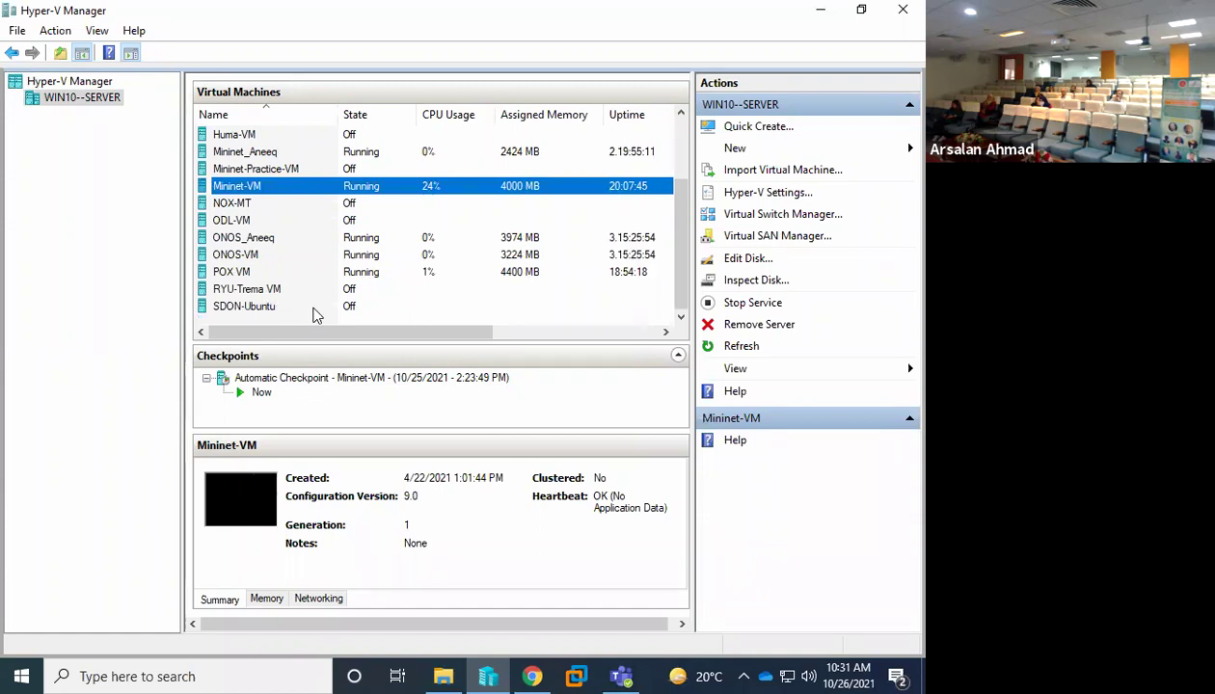
# Turn off the POX VM virtual machine.
pyautogui.click(237, 274)
pyautogui.rightClick(237, 274)
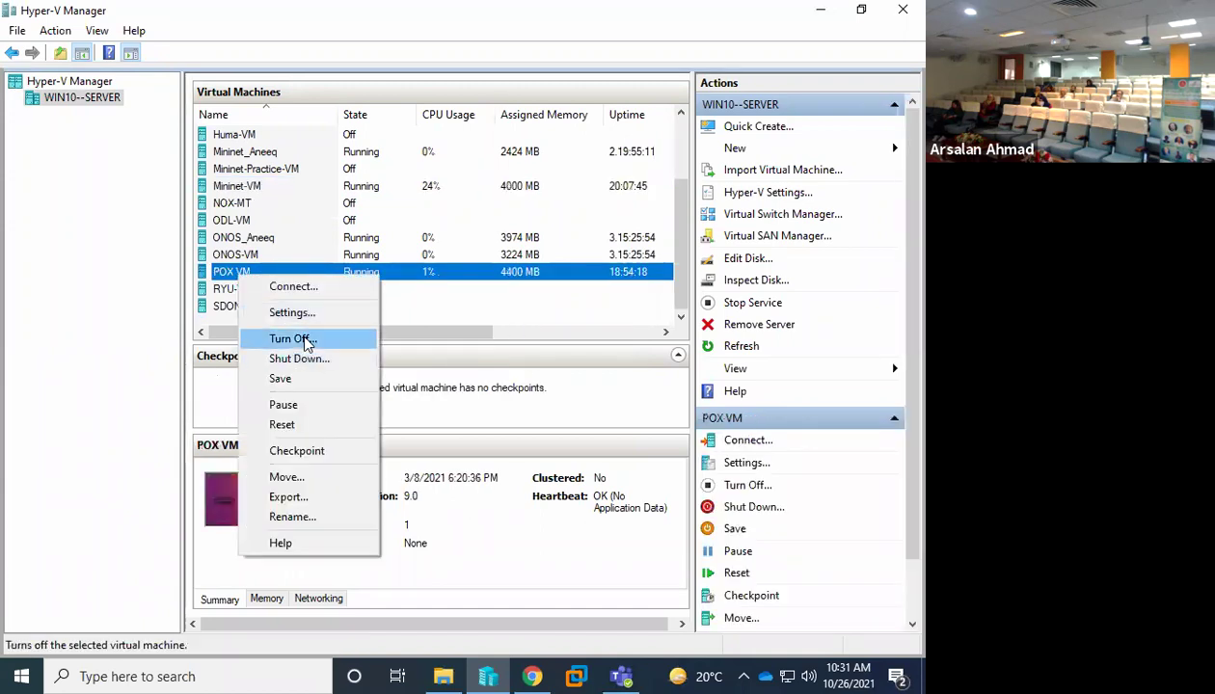
pyautogui.click(309, 337)
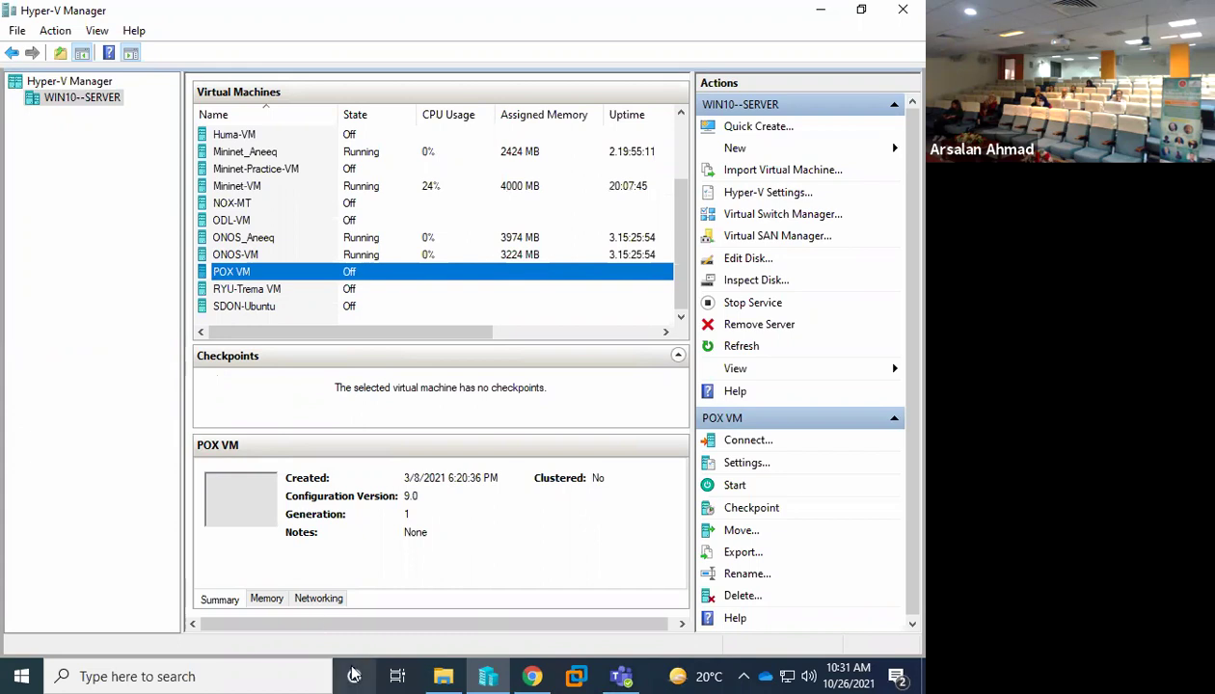
# Select the two running ONOS virtual machines in turn to view their details and checkpoints.
pyautogui.moveTo(478, 675)
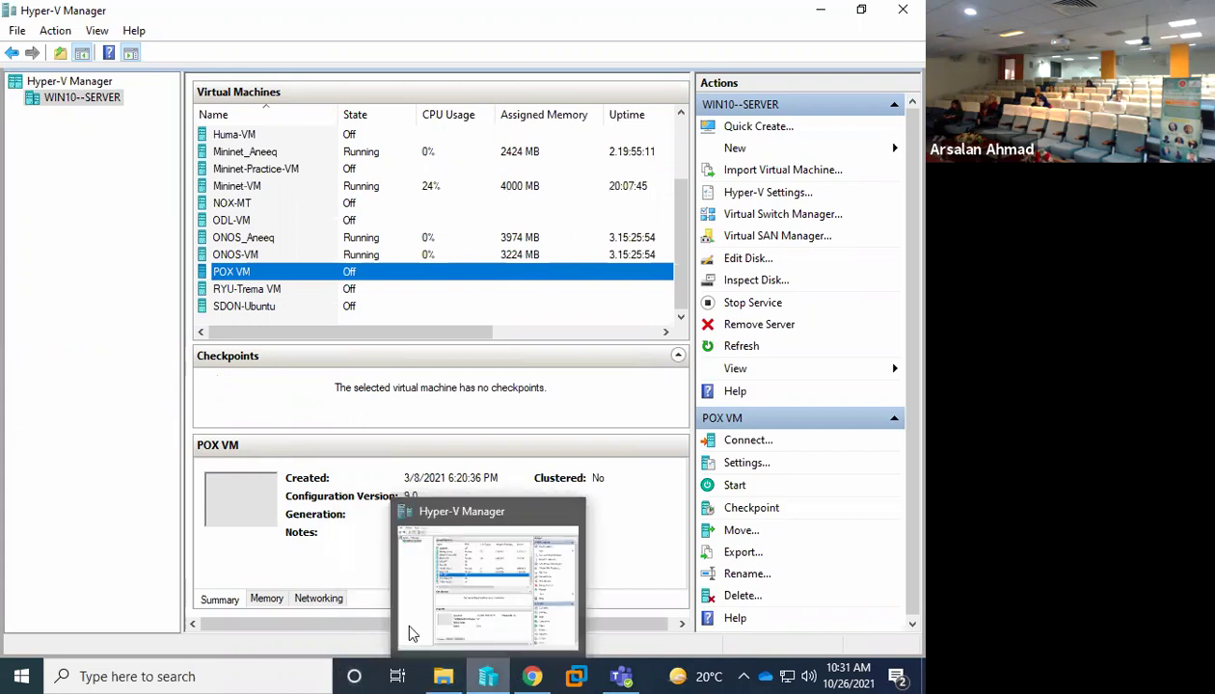
pyautogui.click(369, 255)
pyautogui.click(366, 237)
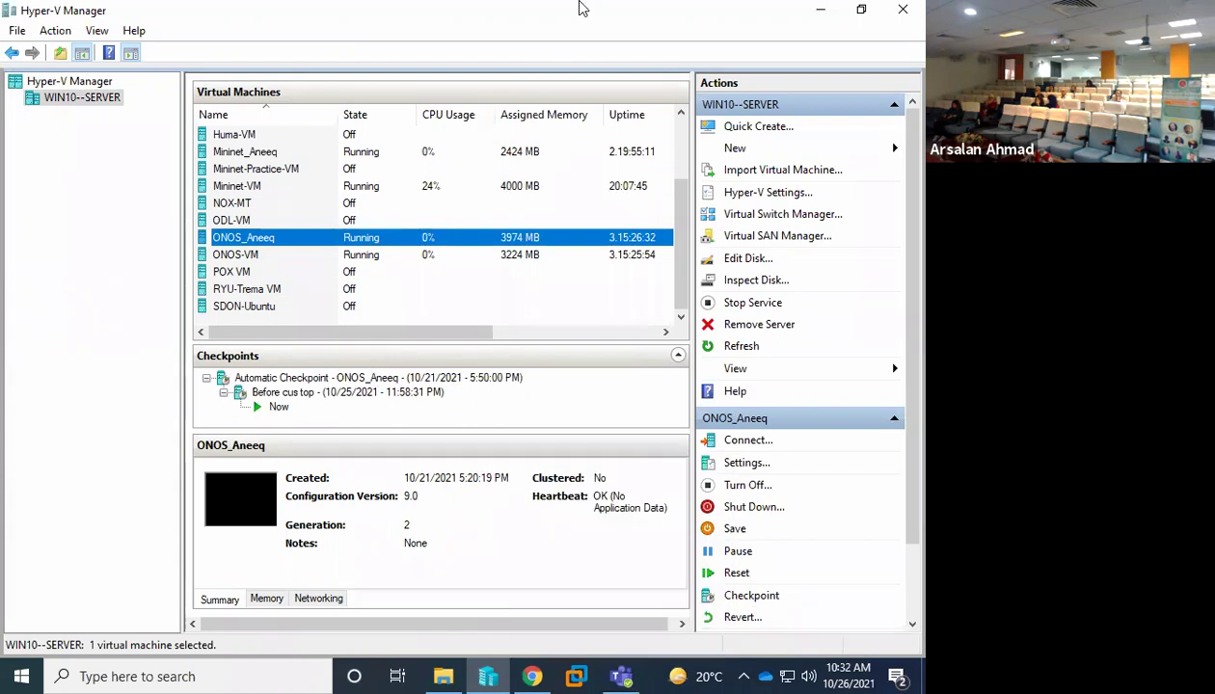
pyautogui.moveTo(582, 8)
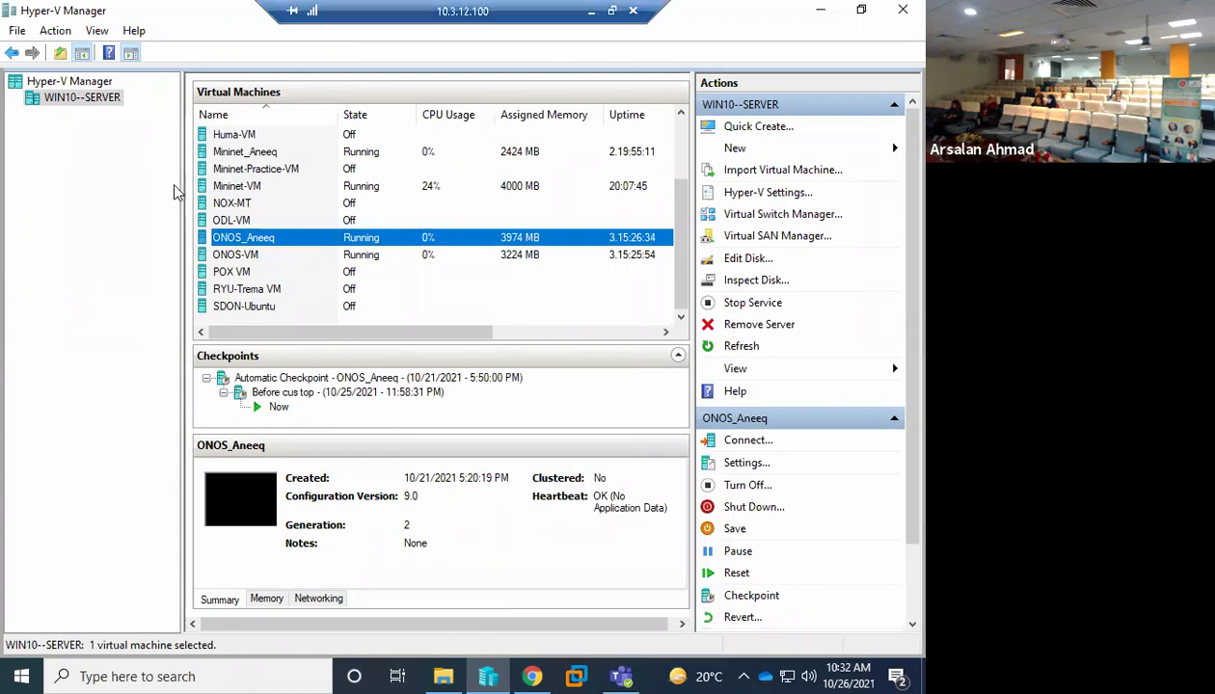
# Try to turn off the Mininet-VM virtual machine, and dismiss the resulting dialog.
pyautogui.rightClick(231, 186)
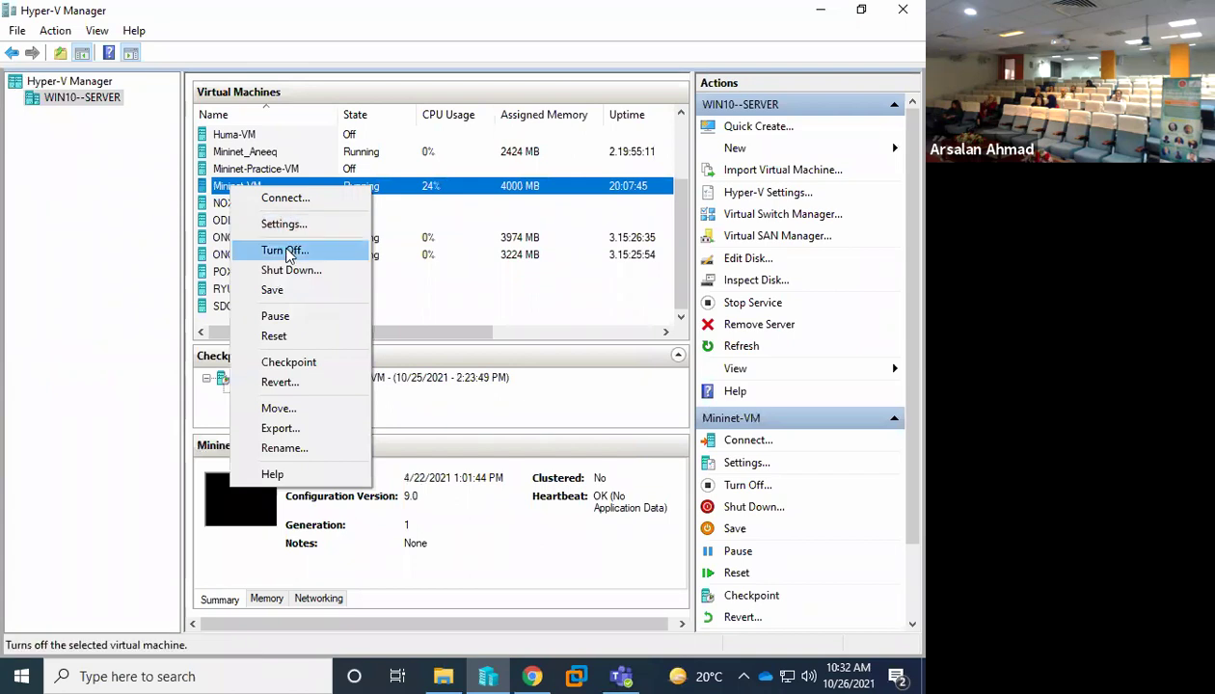
pyautogui.click(285, 251)
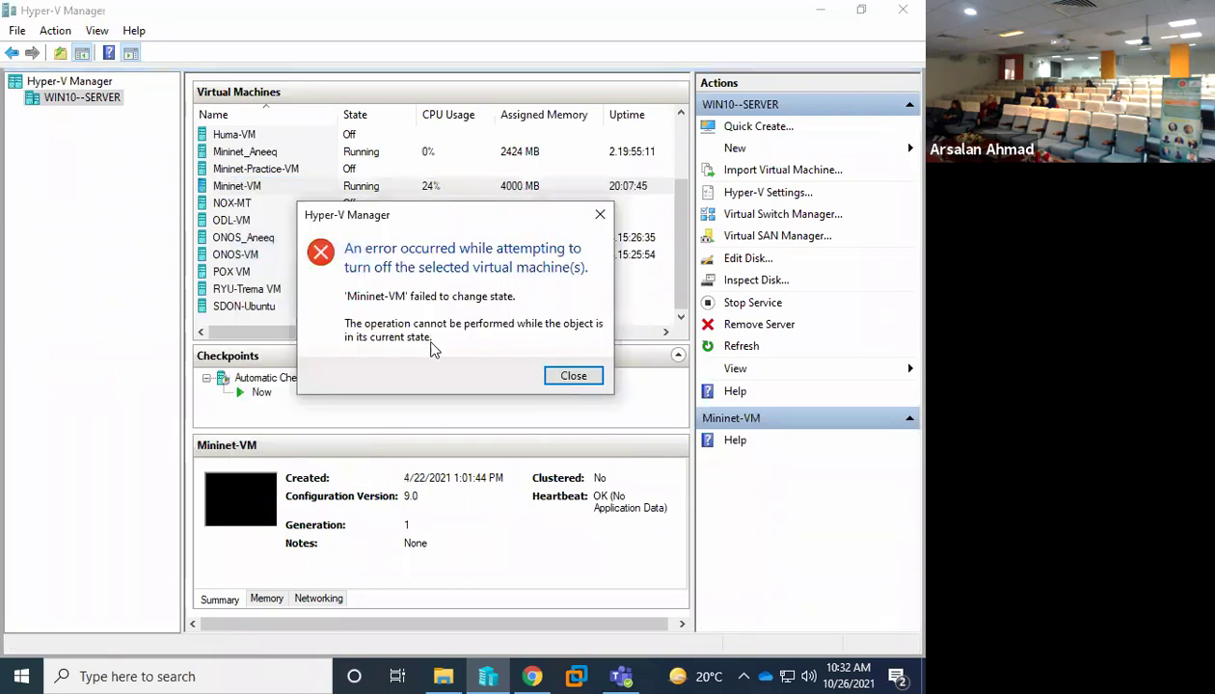
pyautogui.click(564, 380)
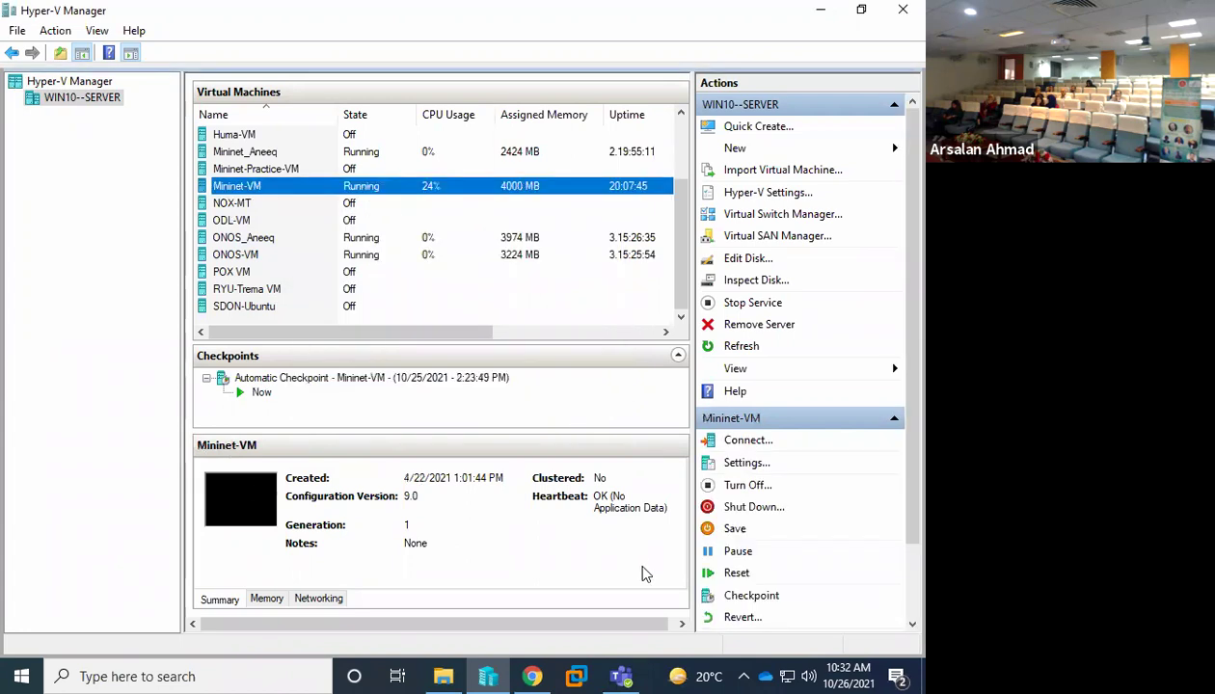
# Lower the Remote Audio volume to 5.
pyautogui.click(808, 675)
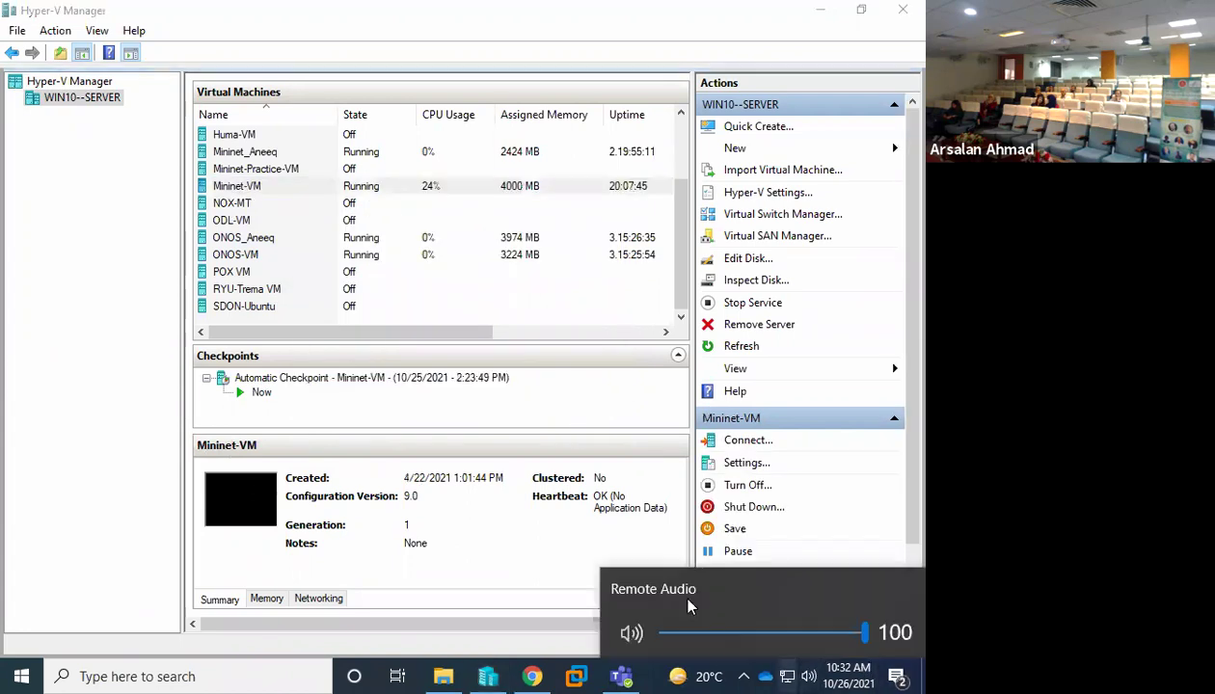
pyautogui.click(675, 632)
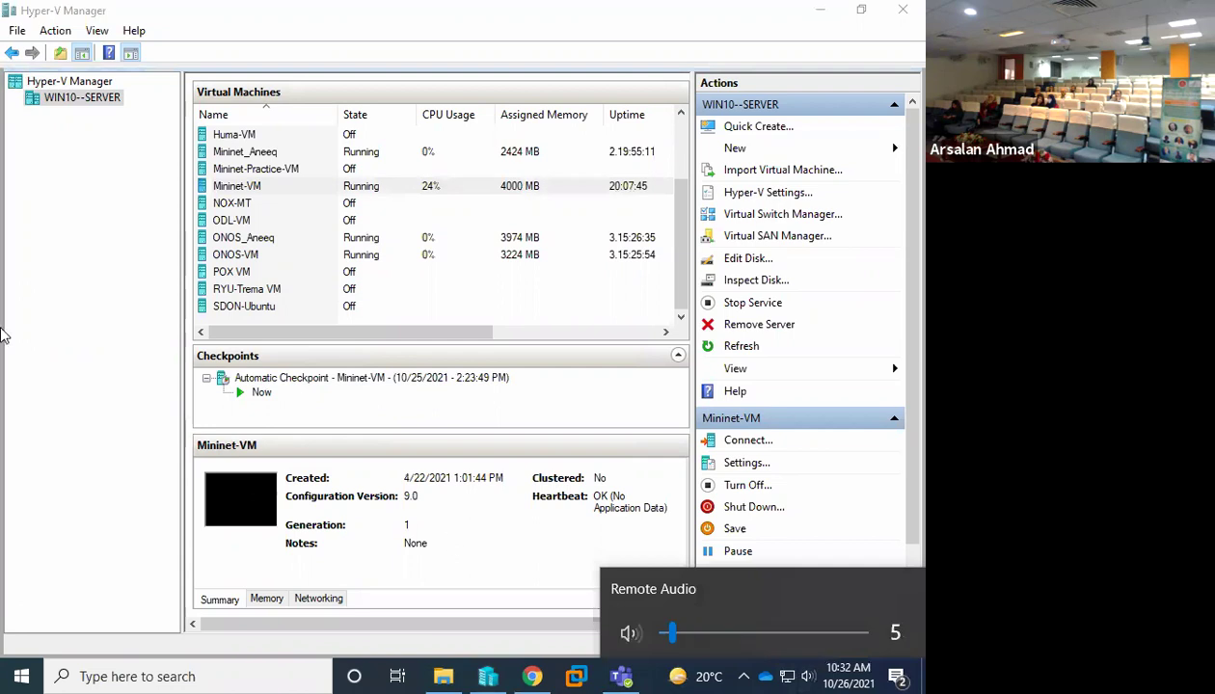
pyautogui.click(74, 329)
# Try to shut down the Mininet-VM virtual machine, and dismiss the resulting dialog.
pyautogui.rightClick(231, 185)
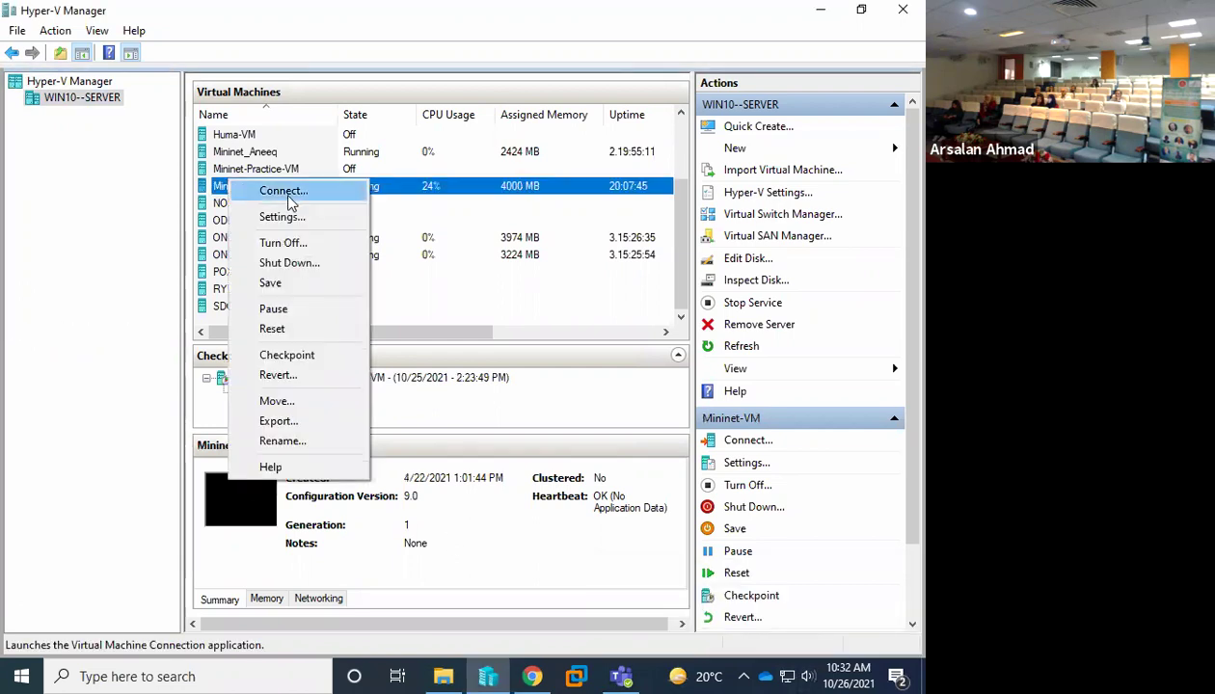
pyautogui.click(289, 262)
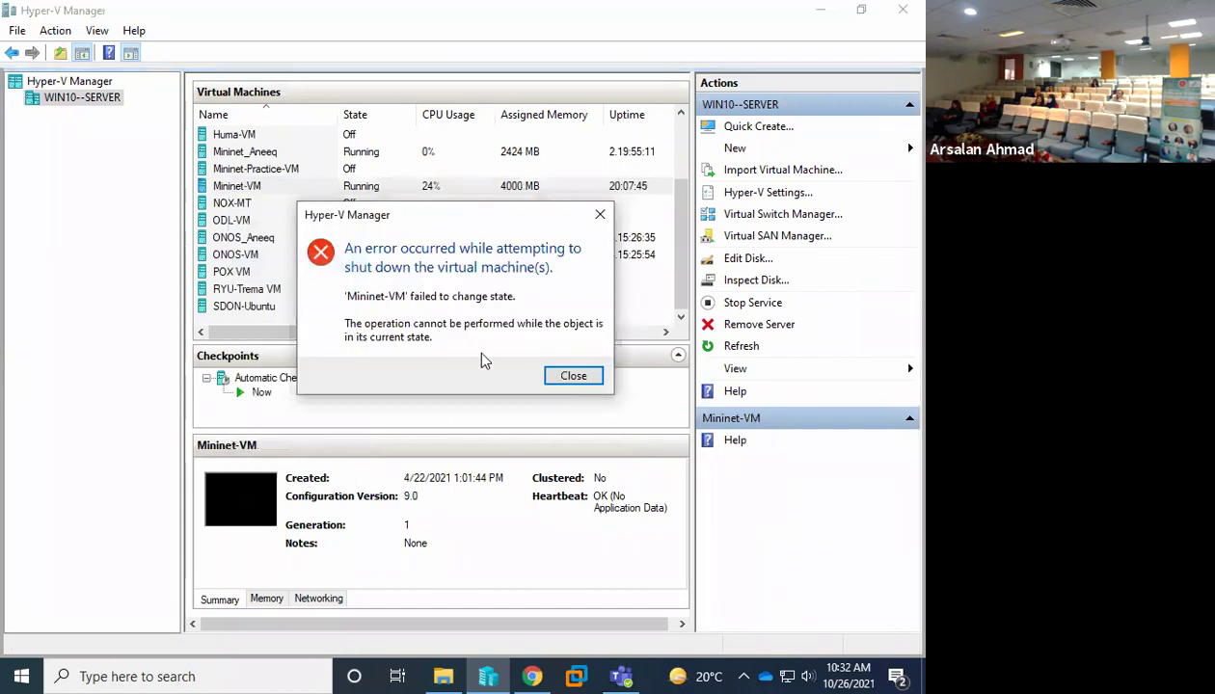
pyautogui.click(578, 378)
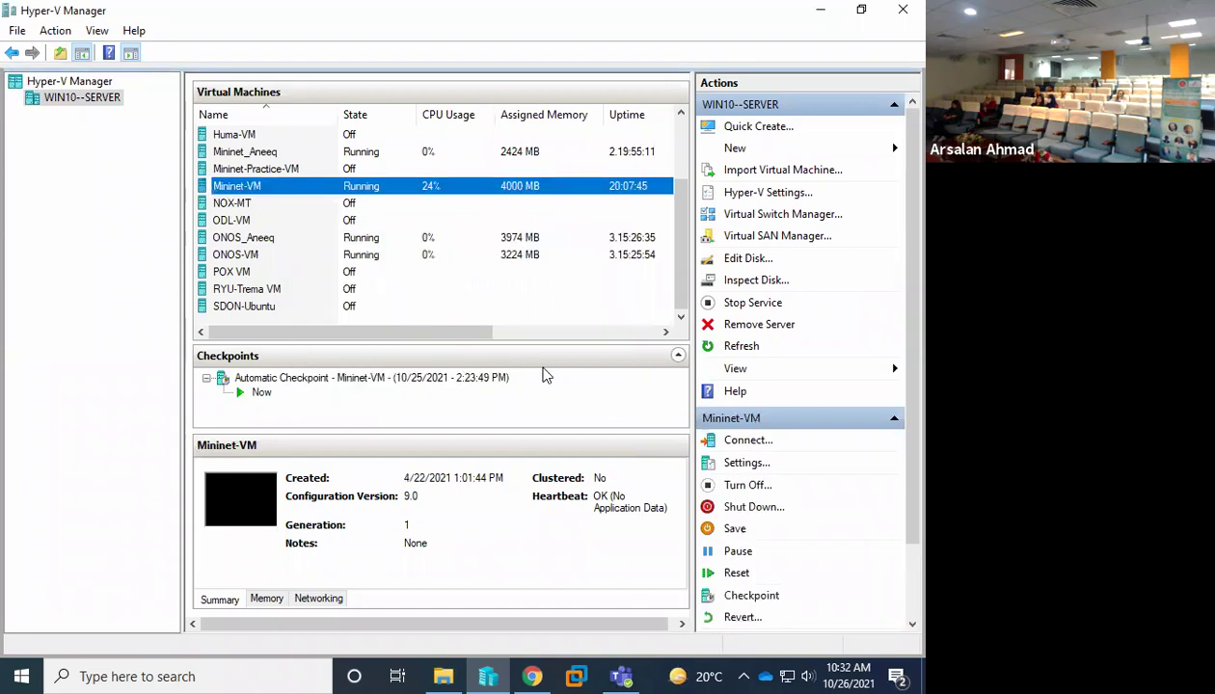
# Reselect Mininet-VM in the virtual machine list and try once more to turn it off.
pyautogui.click(239, 205)
pyautogui.click(225, 189)
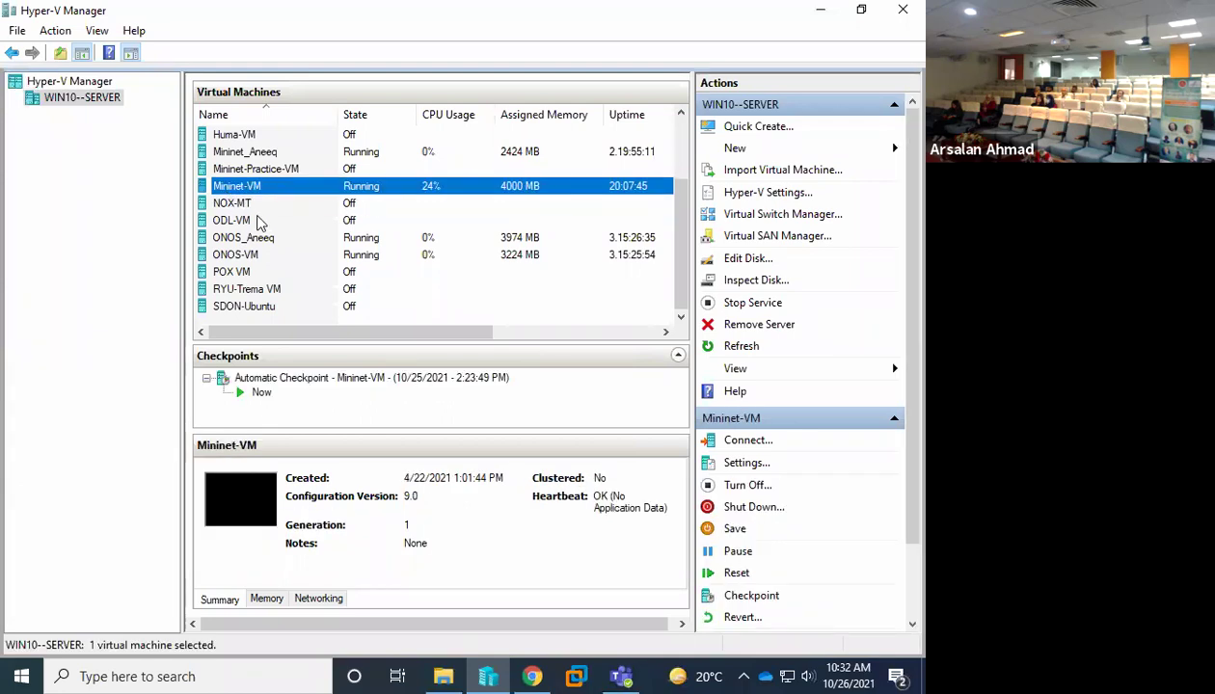
pyautogui.click(231, 205)
pyautogui.click(215, 185)
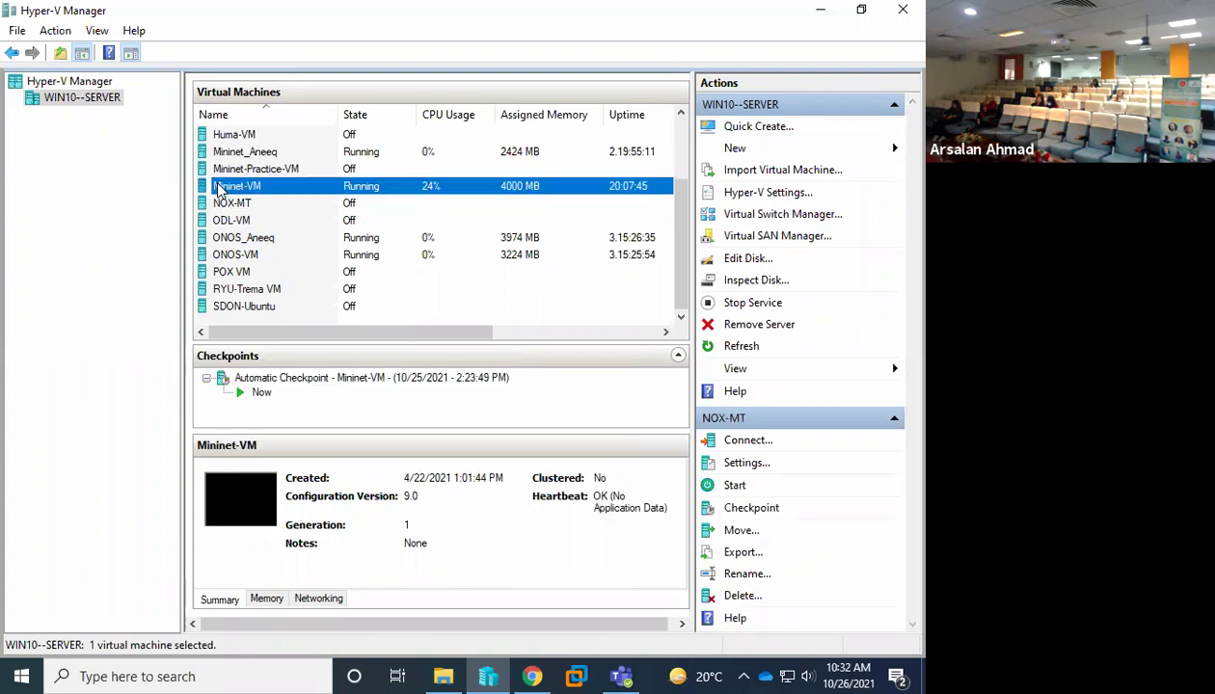
pyautogui.rightClick(215, 185)
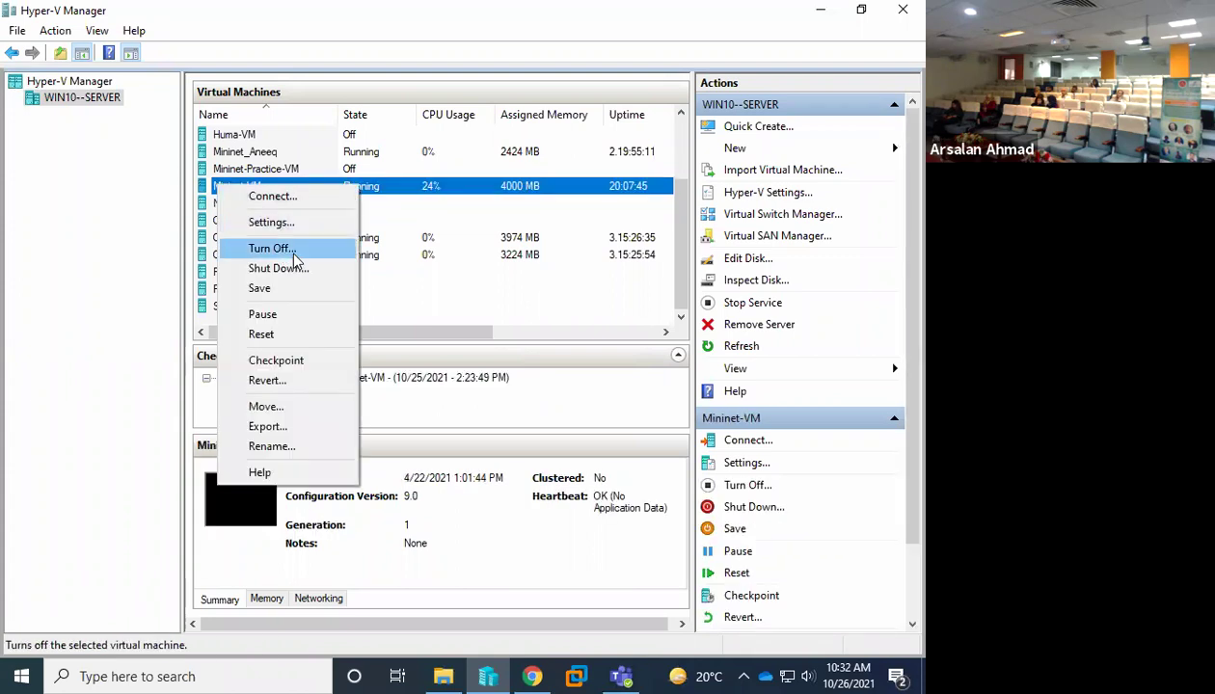
pyautogui.click(293, 256)
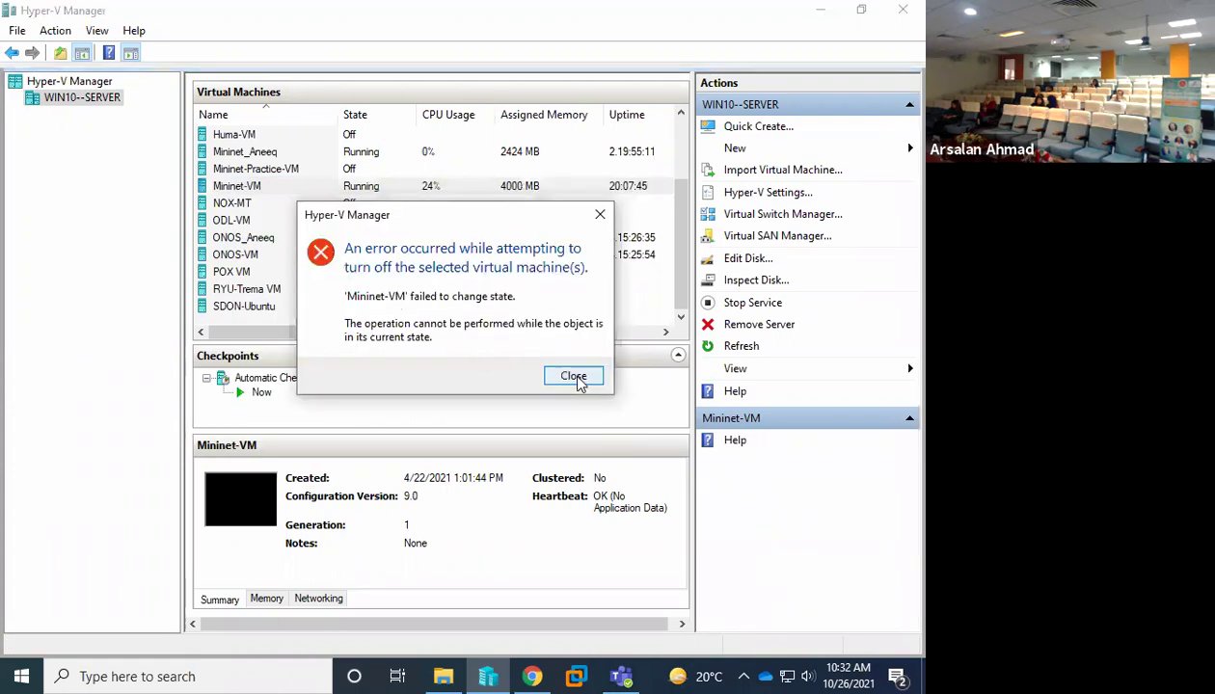
# Dismiss the open dialog, try again to shut down the Mininet-VM virtual machine, and close the resulting dialog.
pyautogui.click(574, 377)
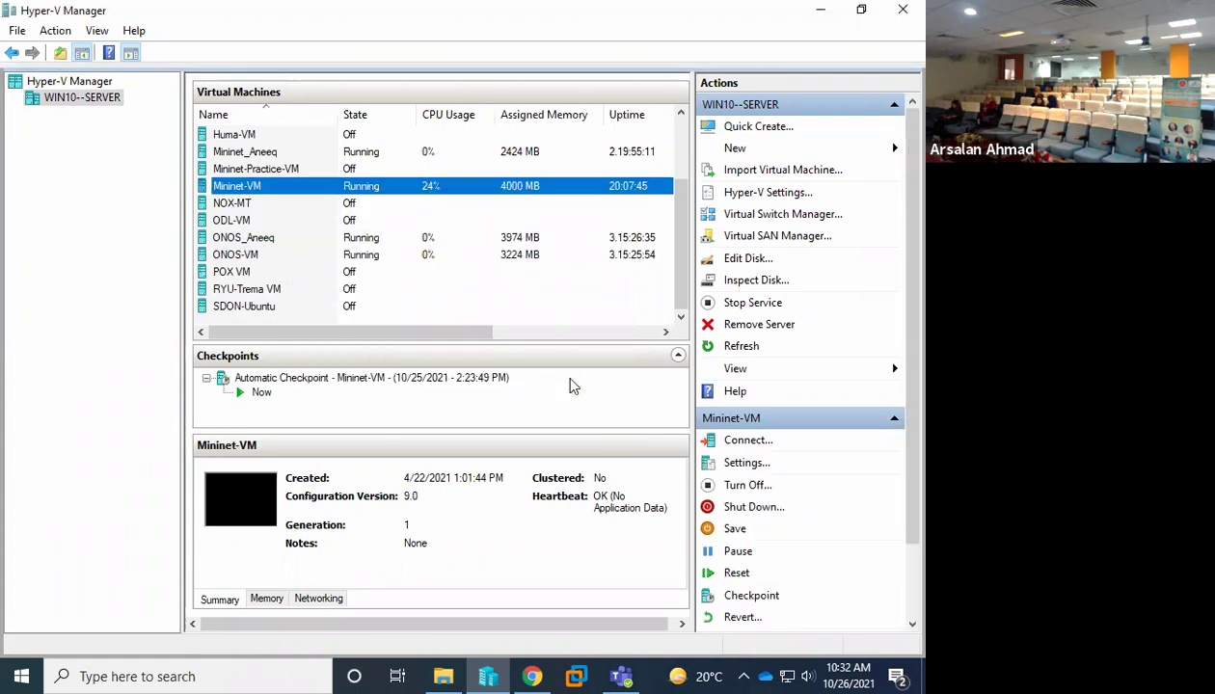
pyautogui.rightClick(231, 183)
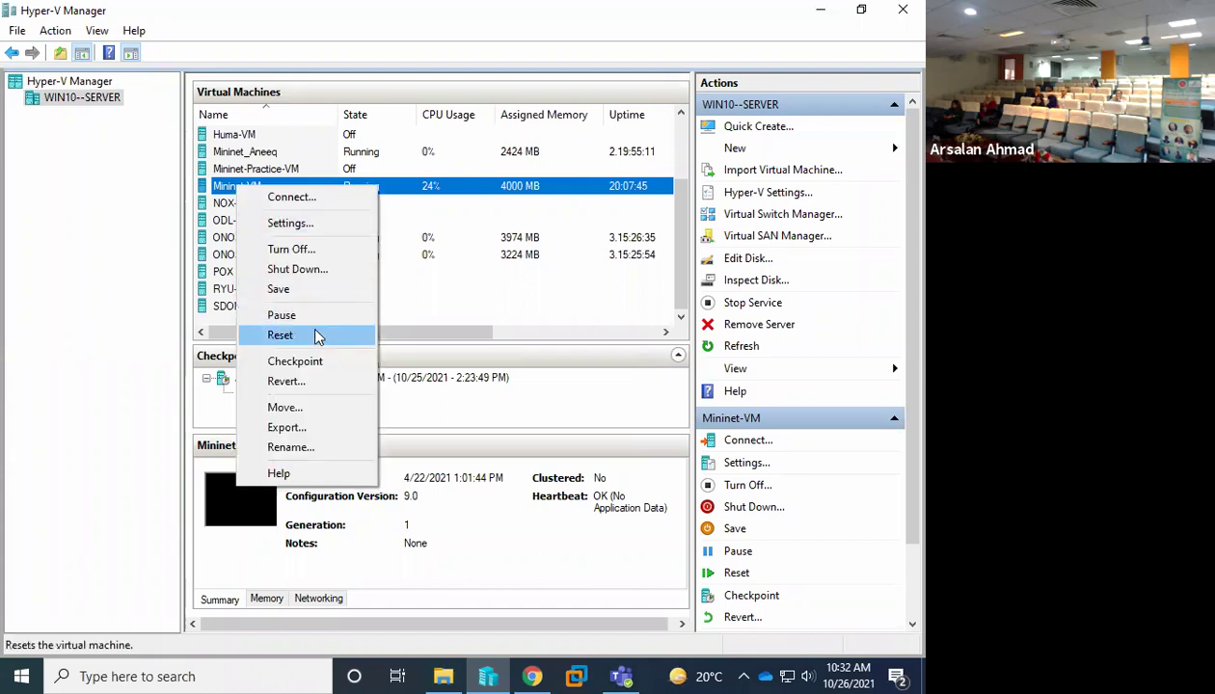
pyautogui.click(309, 270)
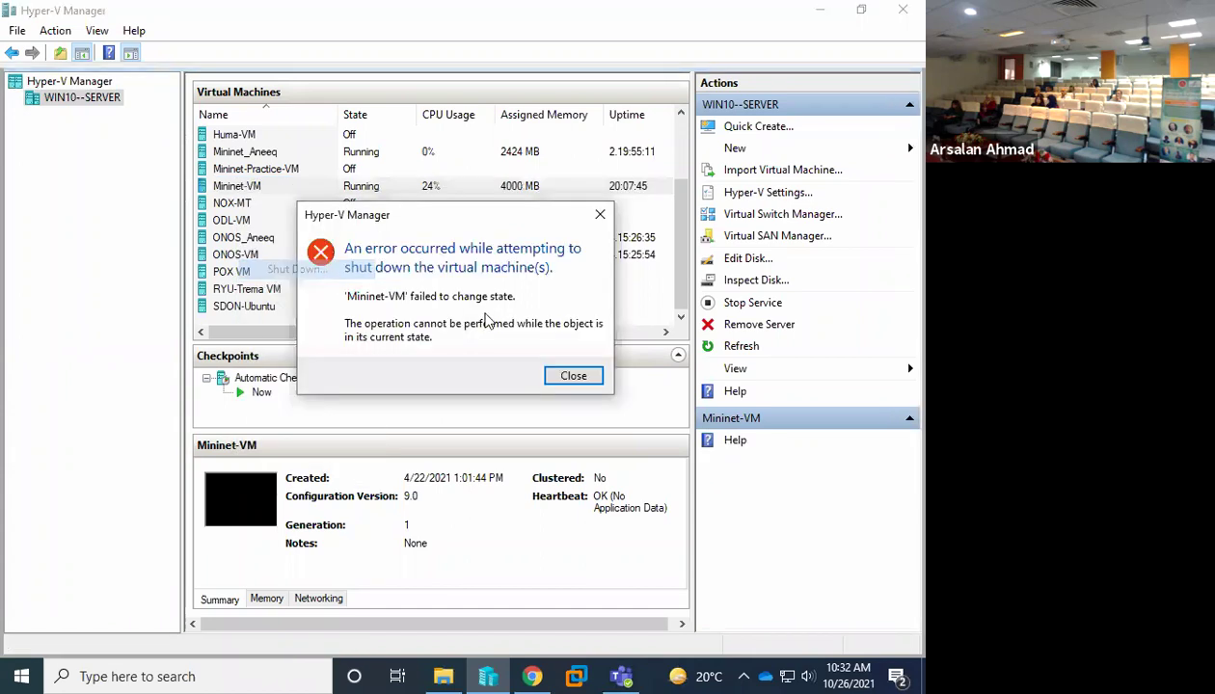
pyautogui.click(569, 376)
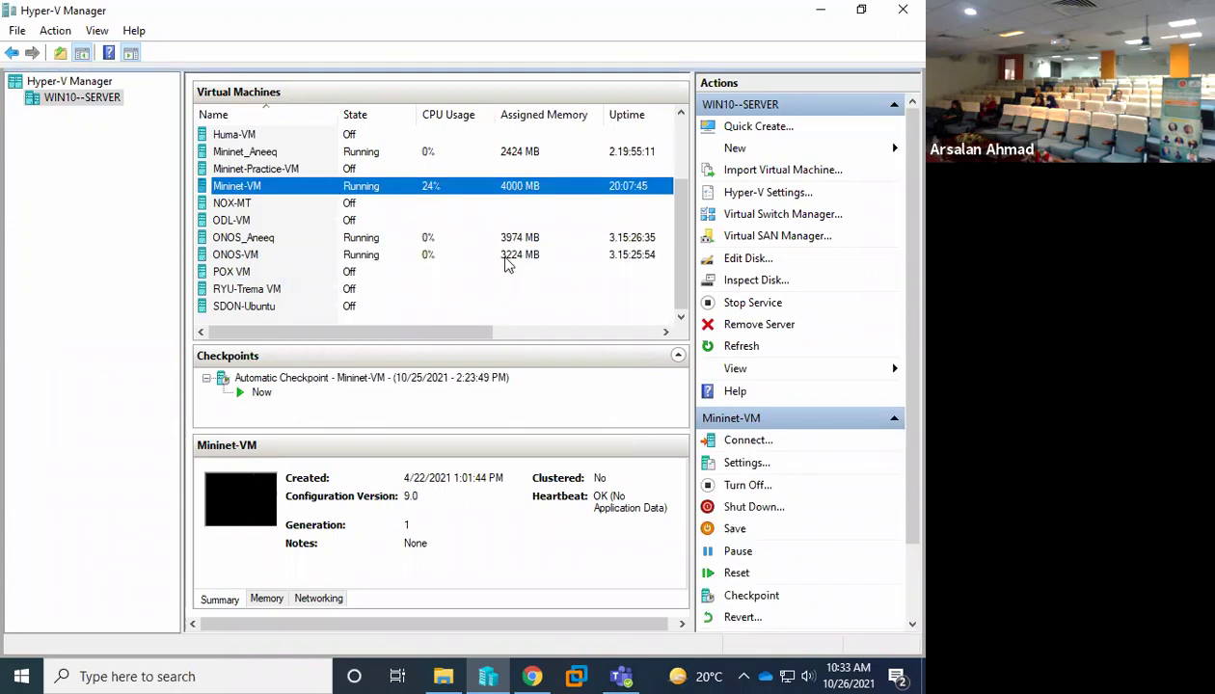
# Try to reset the Mininet-VM virtual machine, confirming the reset and dismissing the resulting dialog.
pyautogui.rightClick(330, 185)
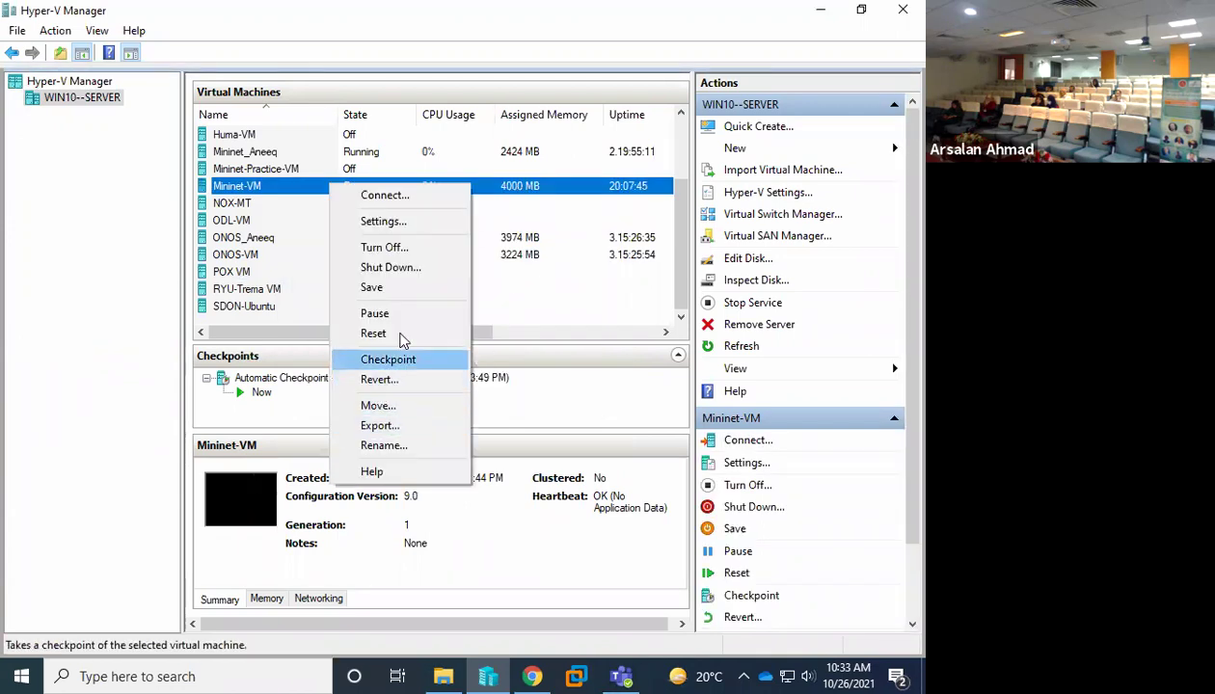
pyautogui.click(401, 335)
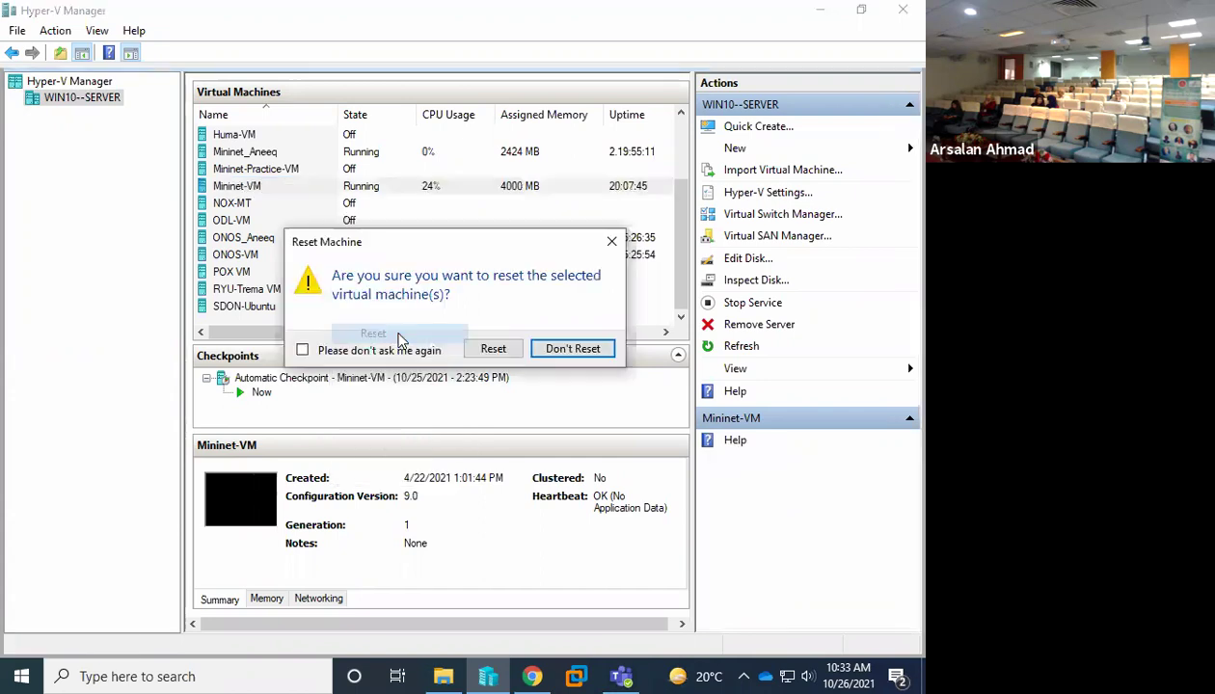
pyautogui.click(487, 351)
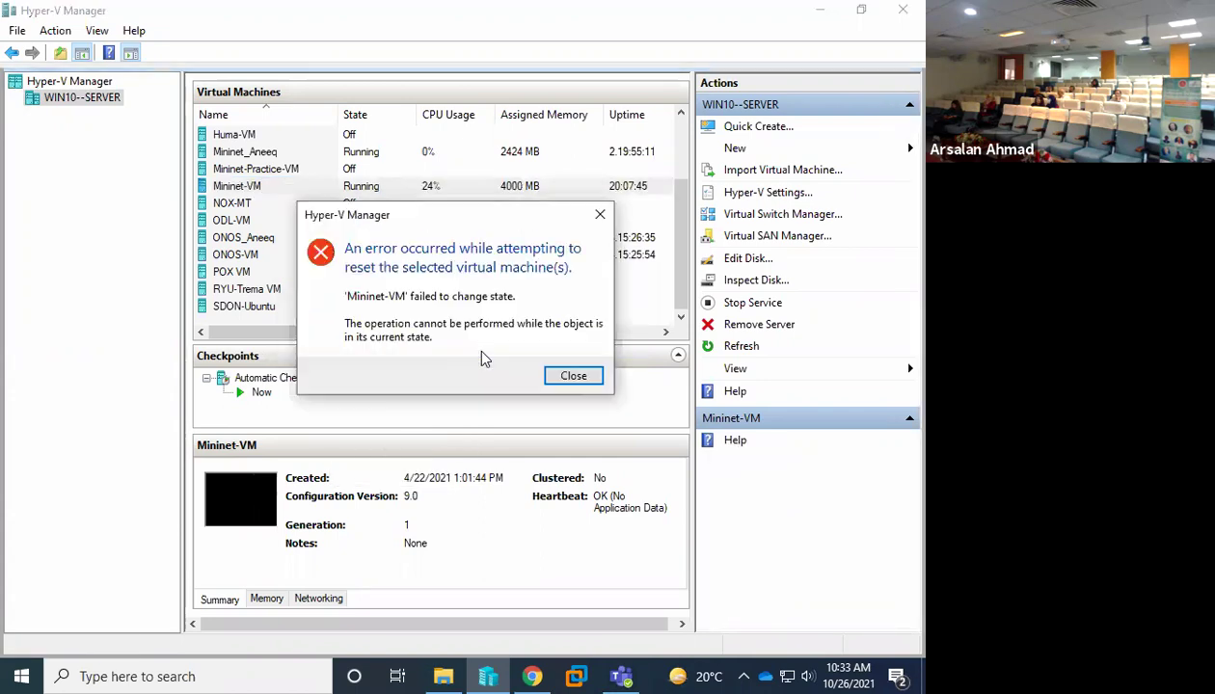
pyautogui.click(570, 376)
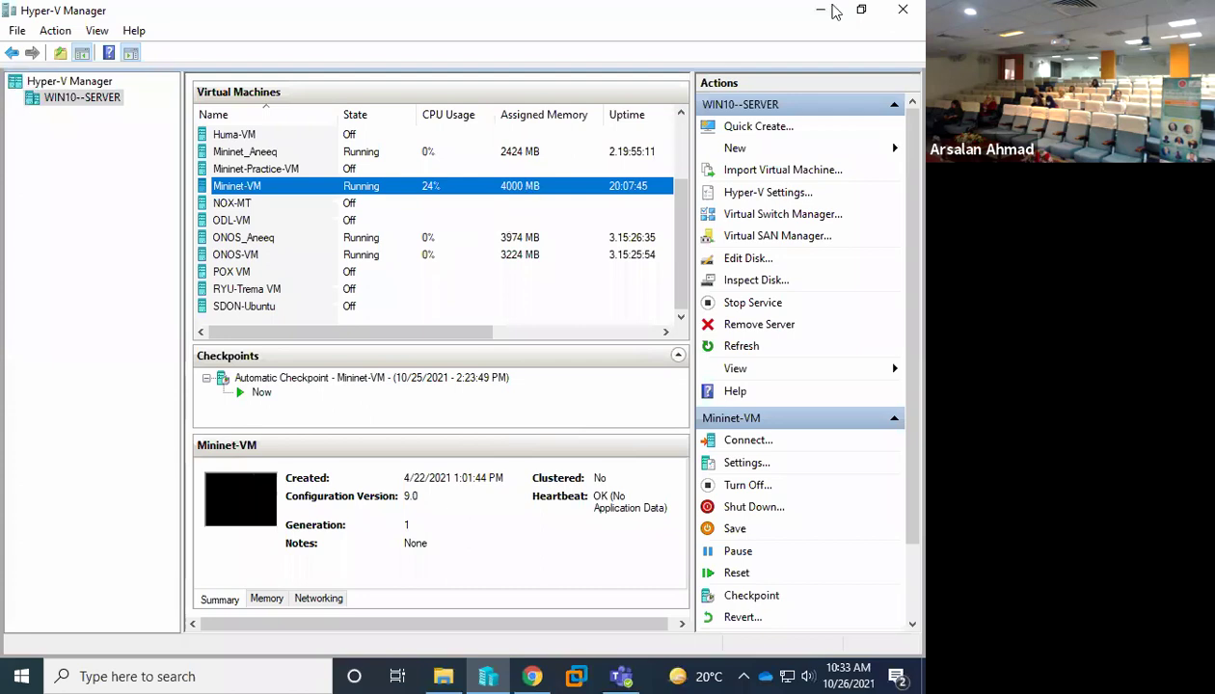
# Restart the remote Windows server that hosts the virtual machines and leave the remote session.
pyautogui.click(21, 676)
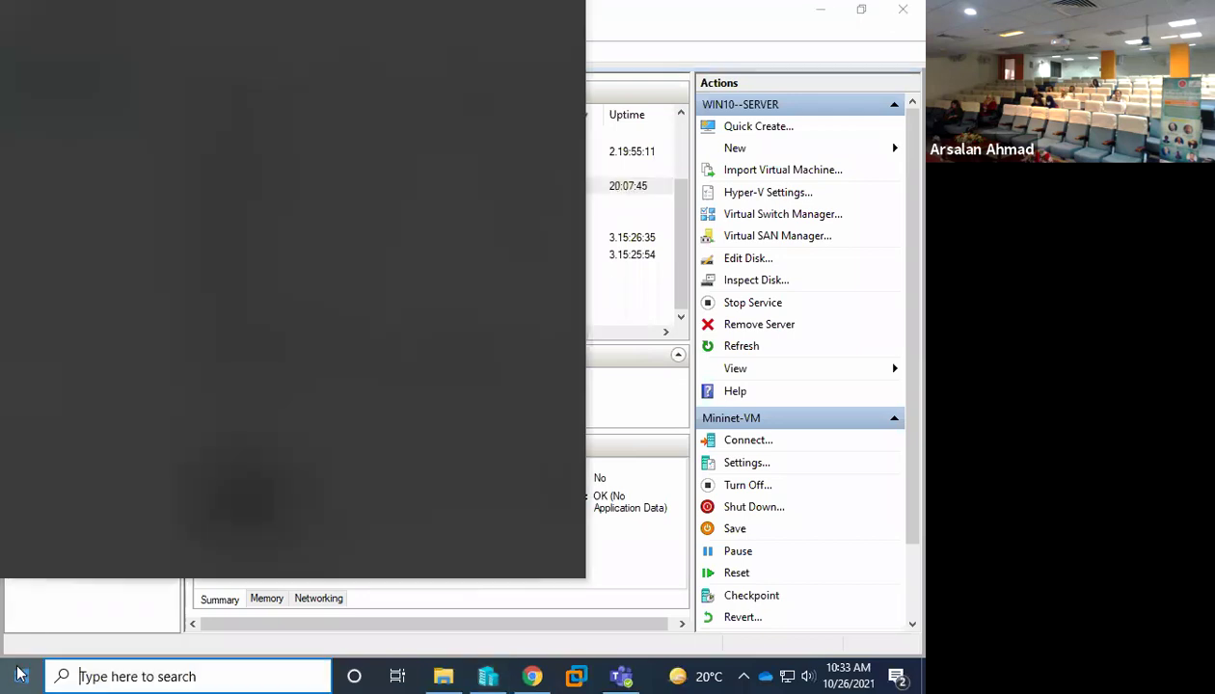
pyautogui.click(27, 636)
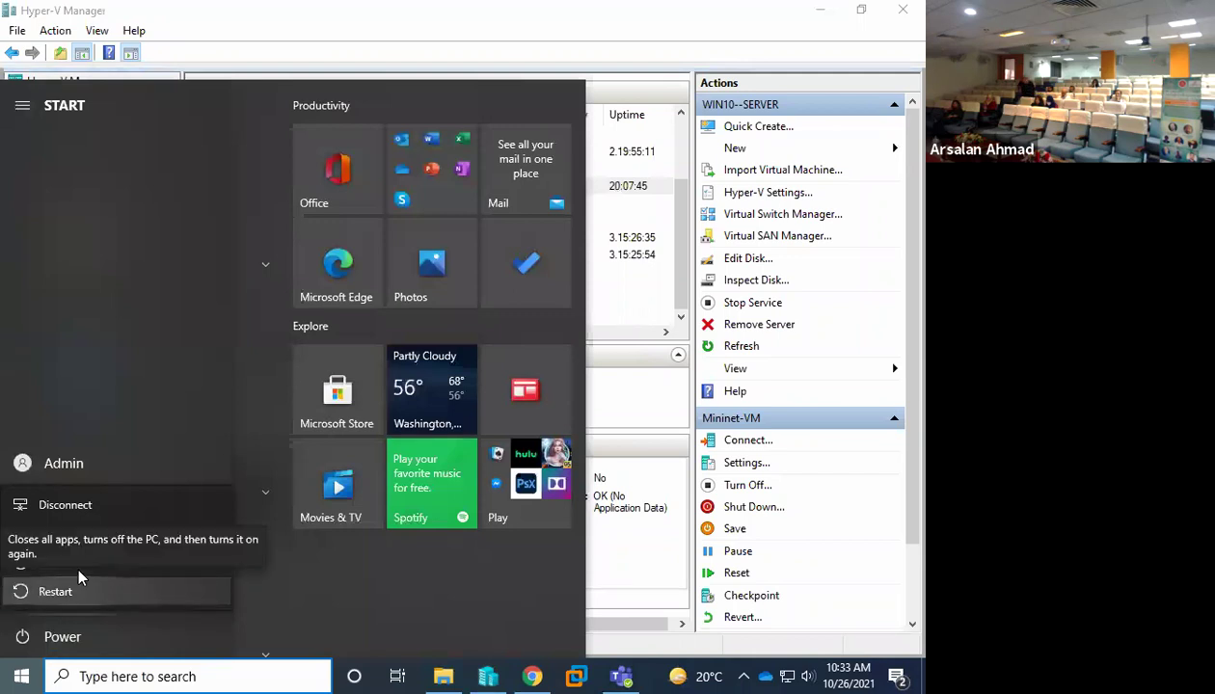
pyautogui.click(79, 587)
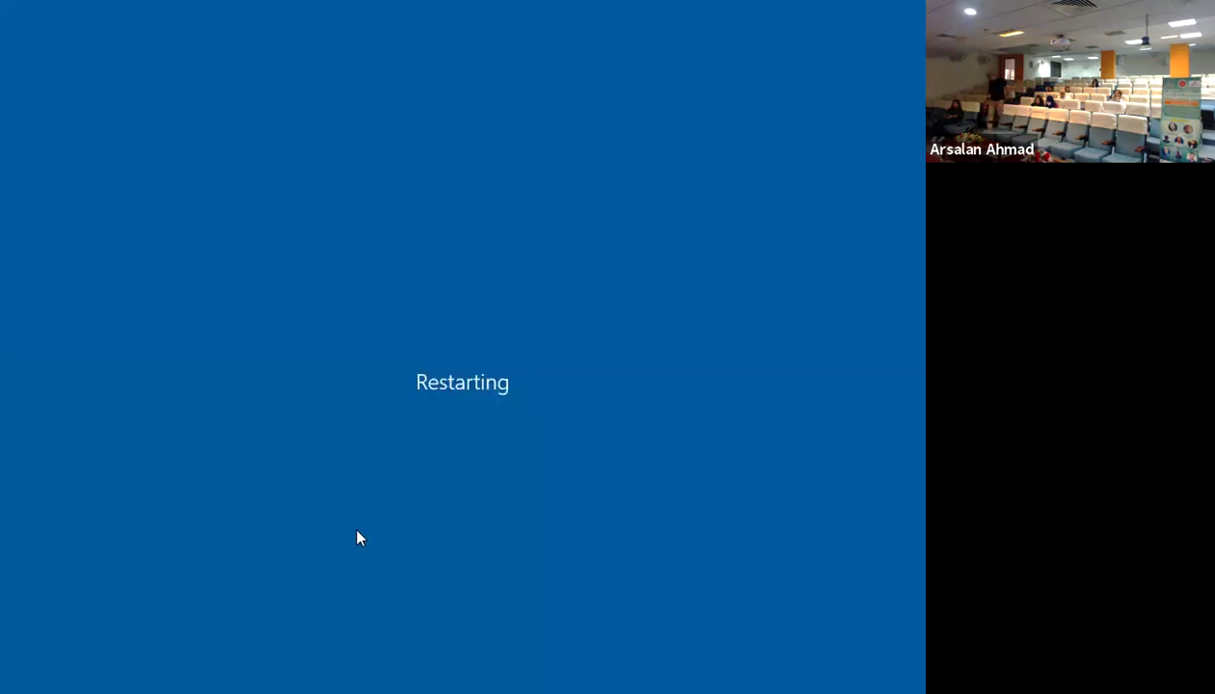
pyautogui.click(432, 538)
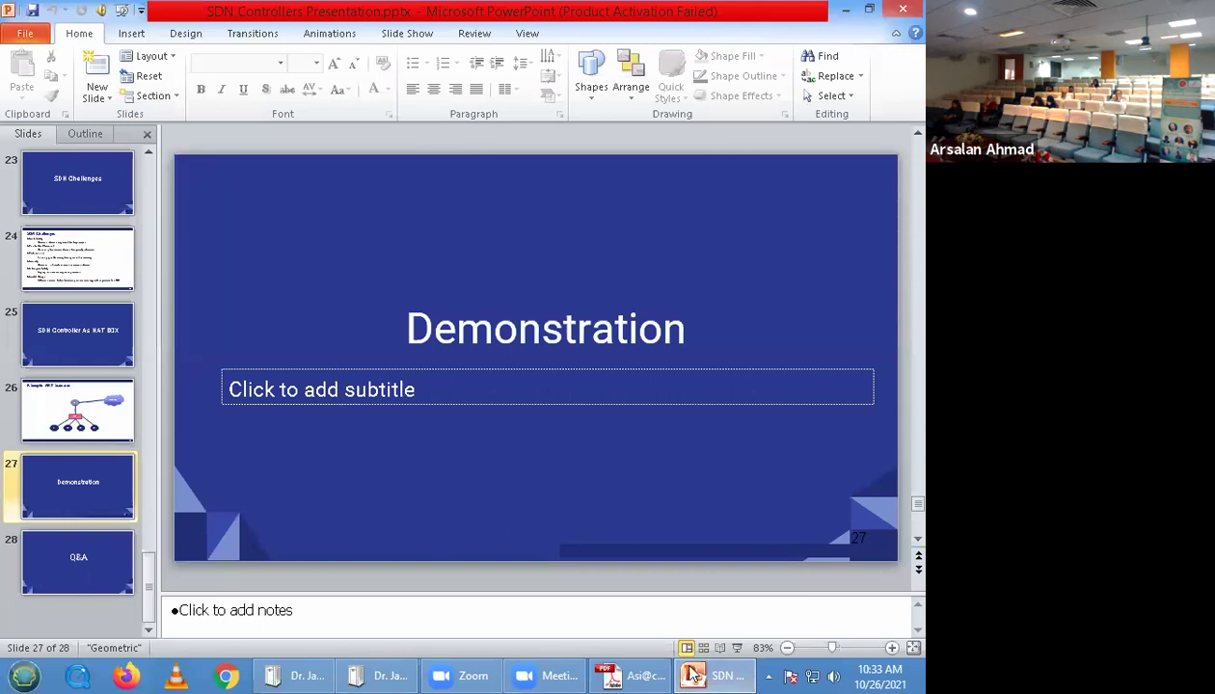
# Open Remote Desktop Connection on the local computer to reconnect to the server.
pyautogui.click(622, 675)
pyautogui.click(716, 675)
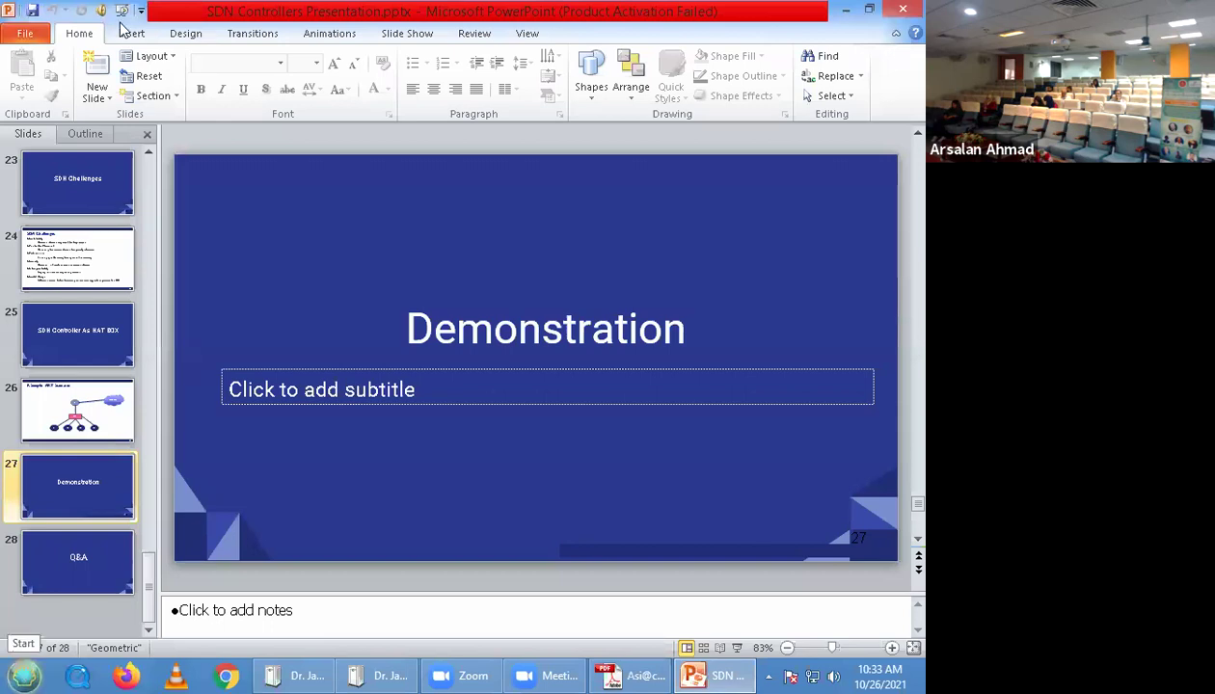
pyautogui.click(26, 676)
pyautogui.moveTo(145, 258)
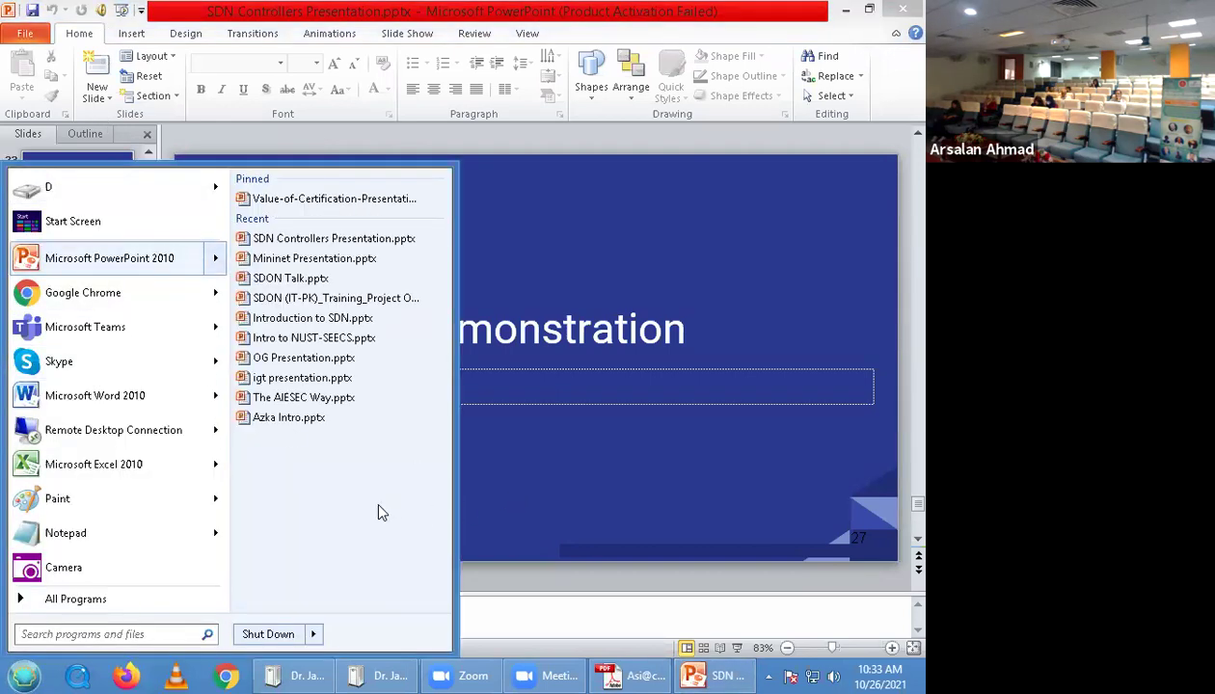
pyautogui.click(124, 430)
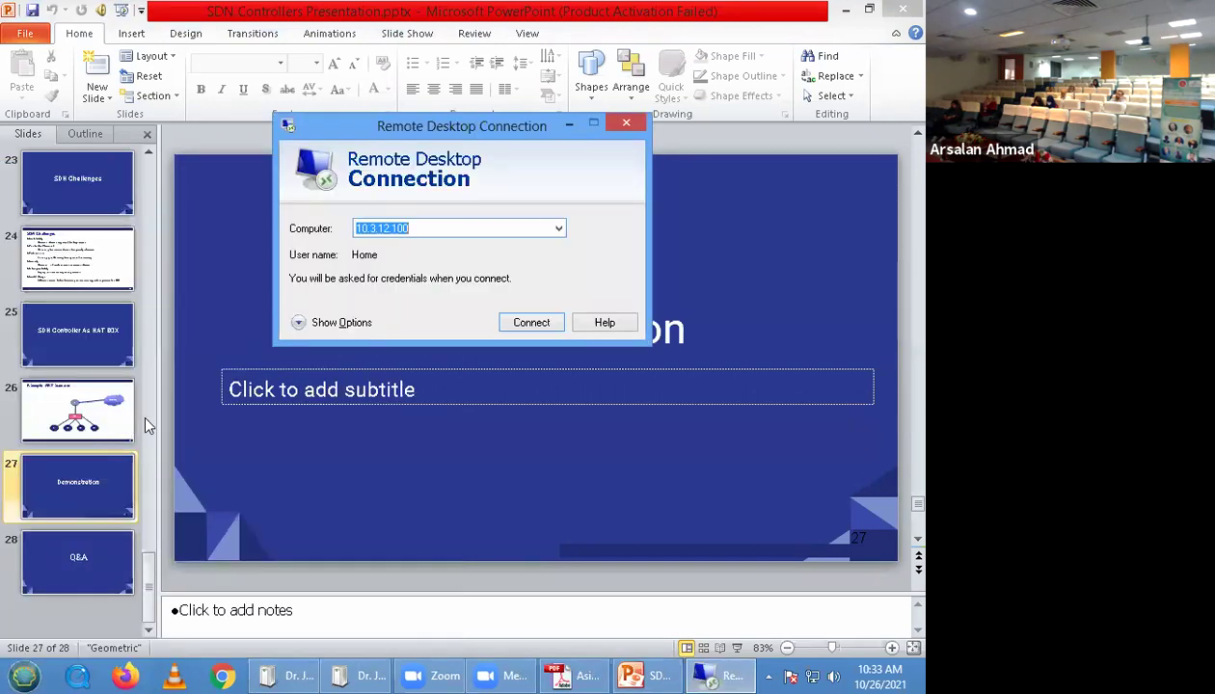